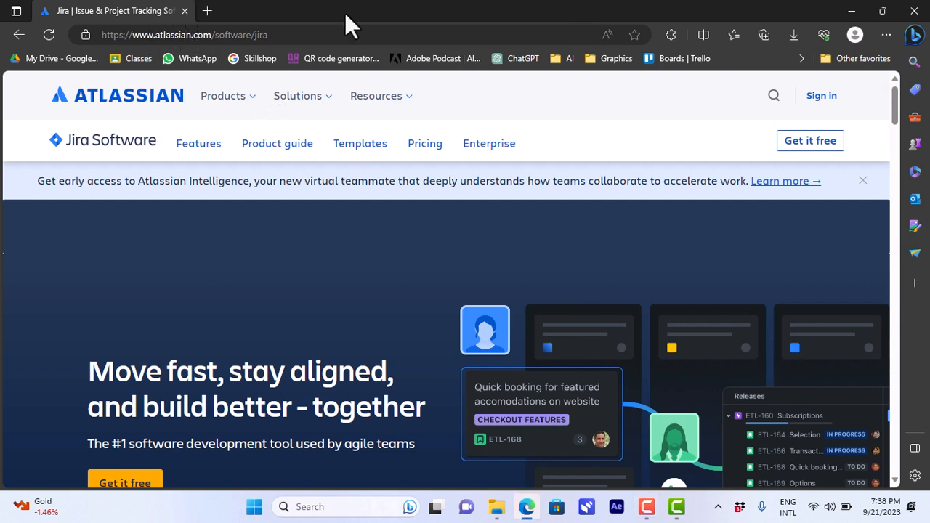
Search the web for "jira" in a new tab and open Atlassian's Jira product page, keeping only that tab
left_click(206, 10)
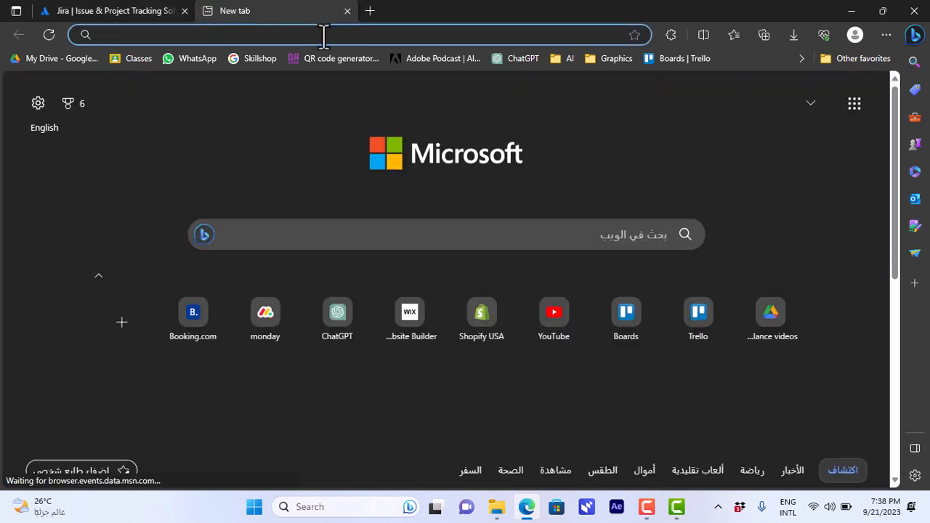
type("jira")
key("Return")
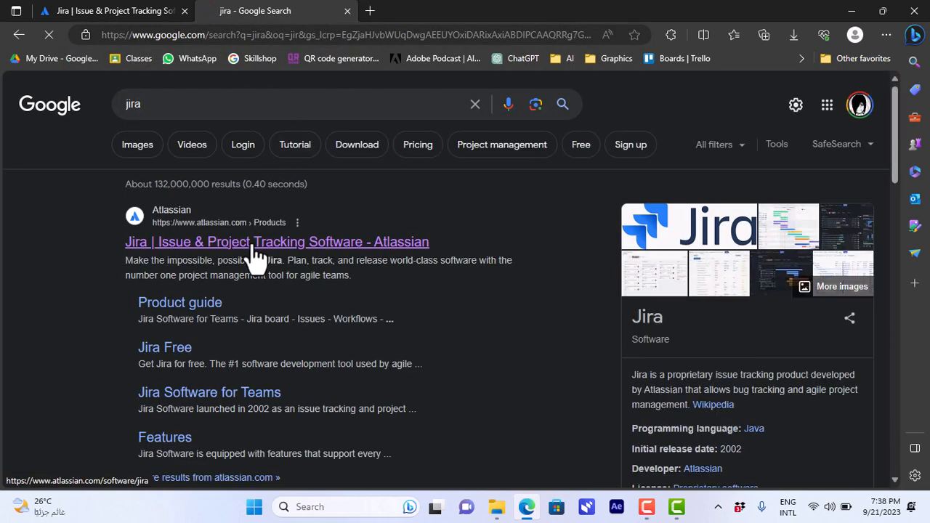
left_click(253, 245)
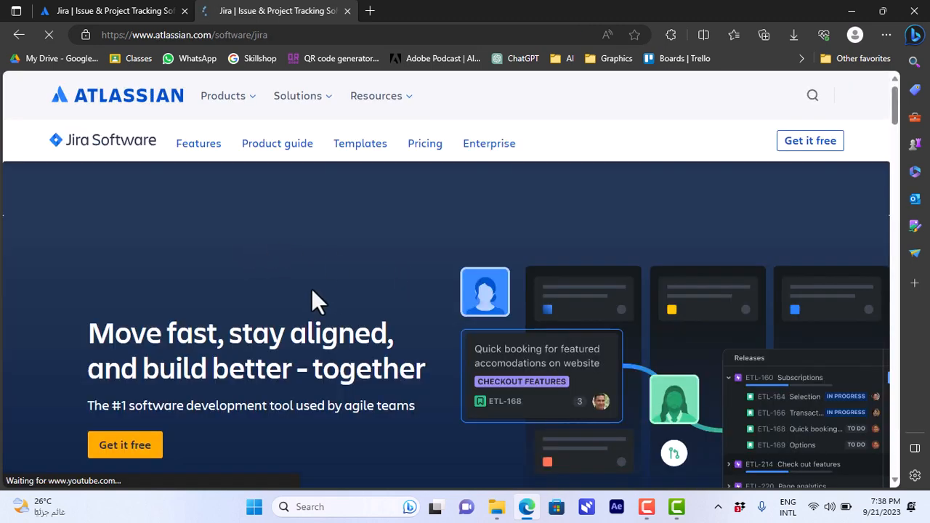
left_click(184, 11)
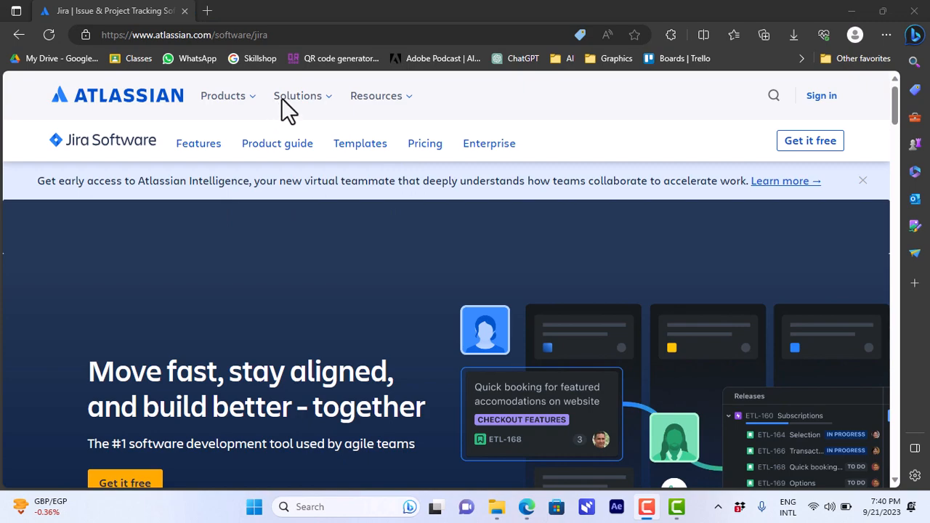
Open the Jira Software pricing page and compare the prices and features of the Free, Standard, Premium and Enterprise plans
left_click_drag(896, 124, 897, 91)
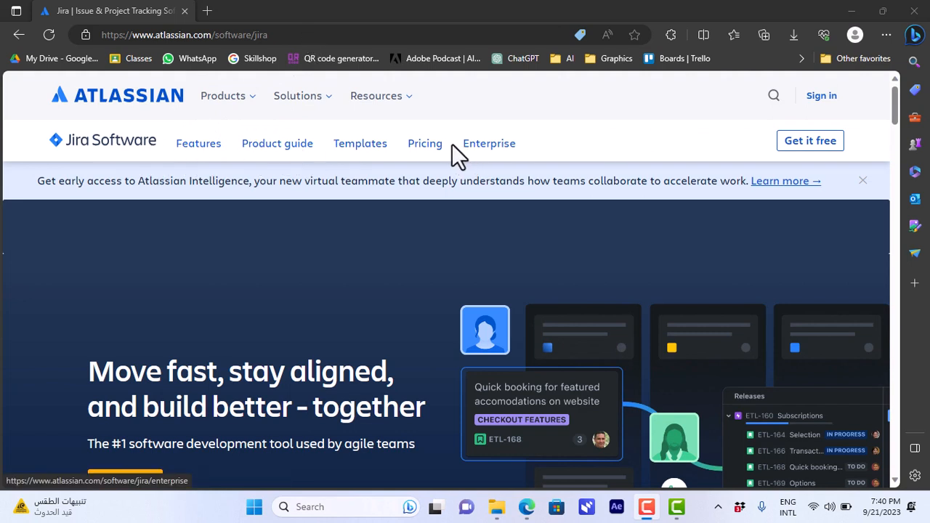
left_click(427, 149)
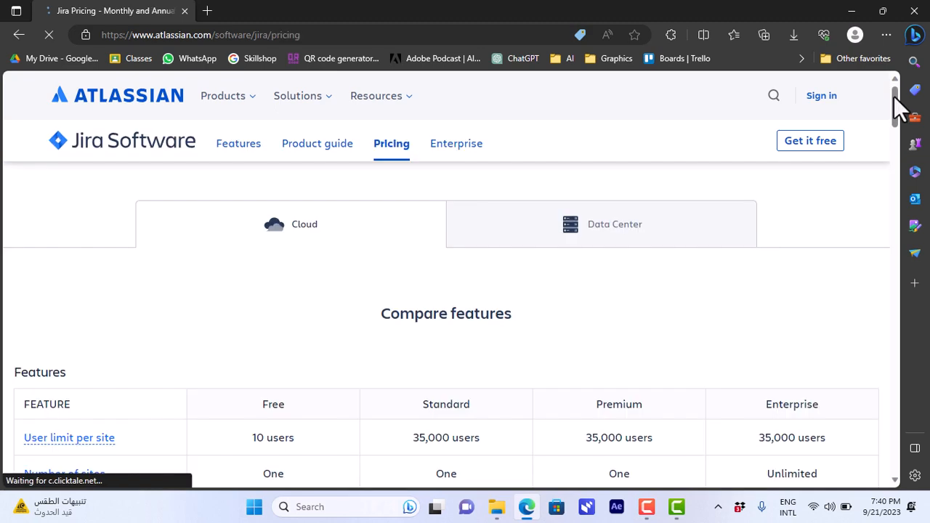
left_click_drag(895, 109, 895, 140)
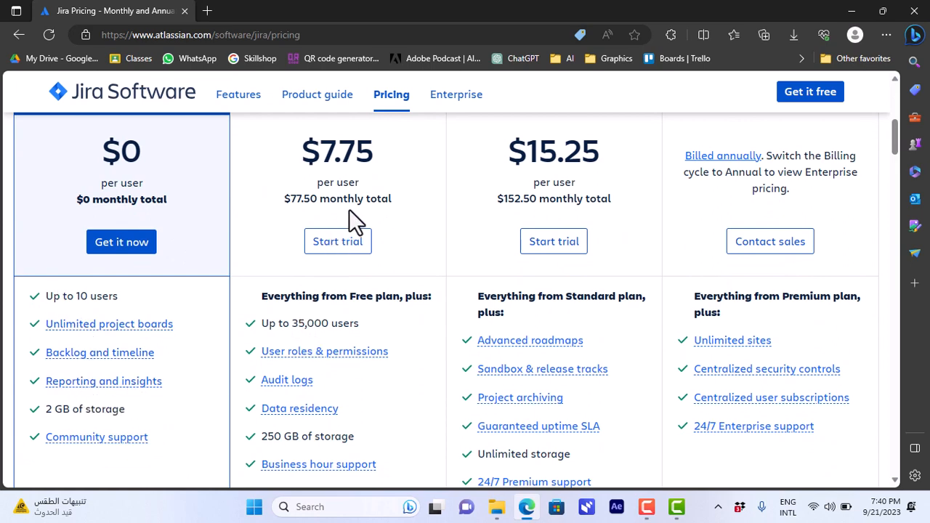
mouse_move(896, 137)
left_mouse_down()
mouse_move(898, 119)
mouse_move(898, 127)
left_mouse_up()
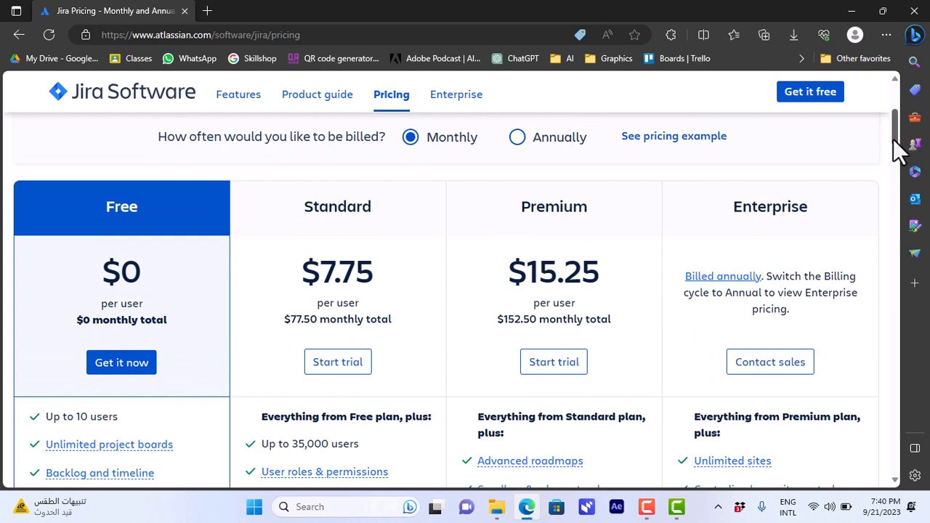
mouse_move(901, 145)
left_mouse_down()
mouse_move(895, 175)
mouse_move(894, 155)
left_mouse_up()
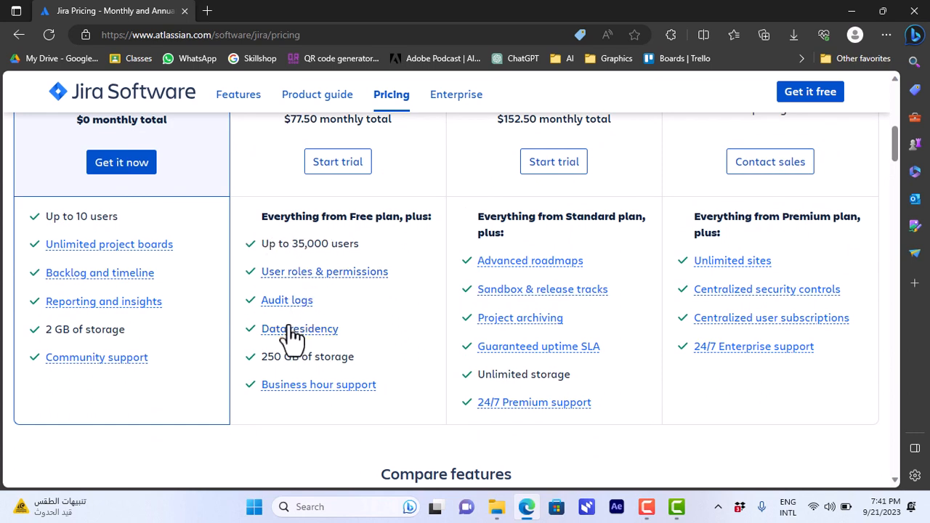
left_click_drag(893, 157, 892, 112)
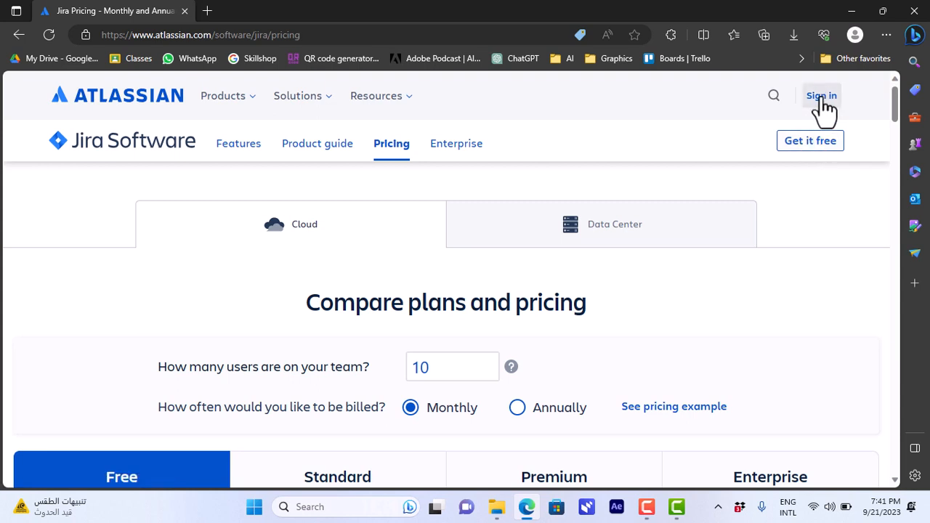
Choose free Jira Software without adding a second product and proceed to the sign-up form
left_click(809, 145)
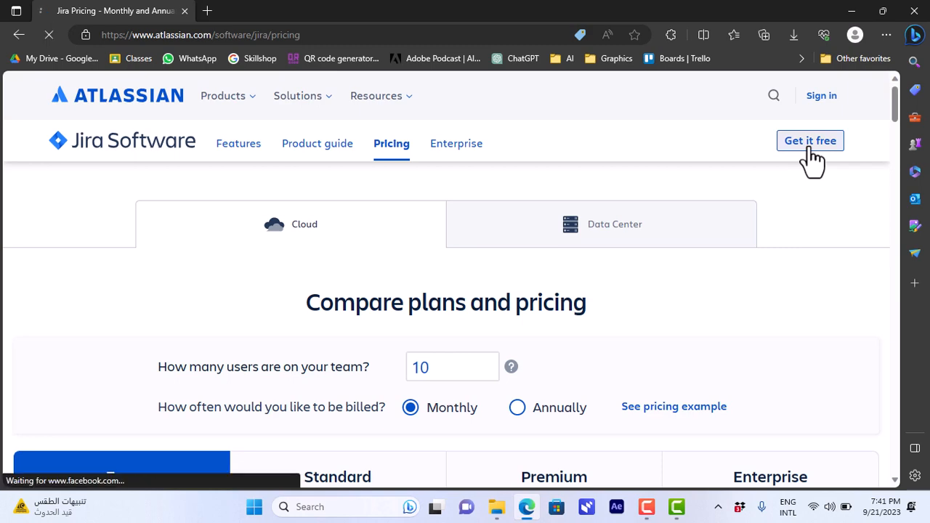
scroll(897, 135, "down", 1)
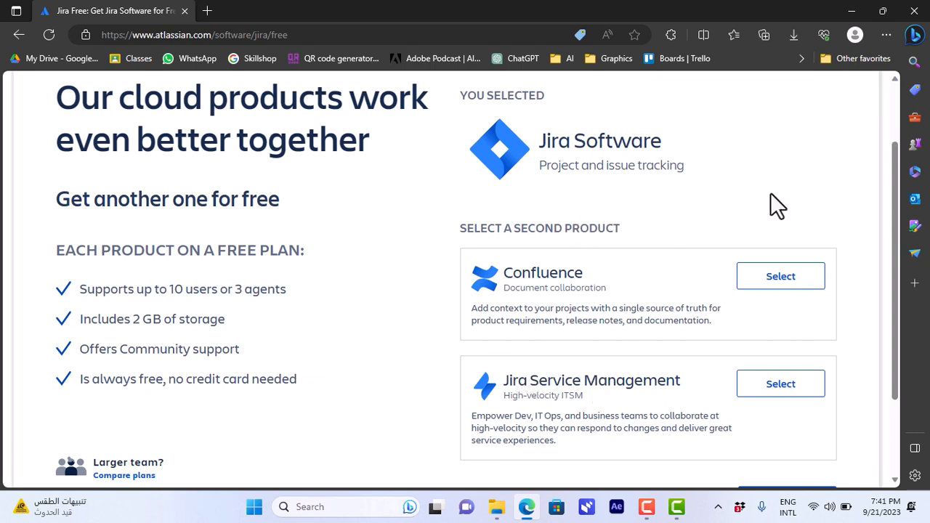
mouse_move(901, 201)
left_mouse_down()
mouse_move(898, 222)
mouse_move(893, 202)
left_mouse_up()
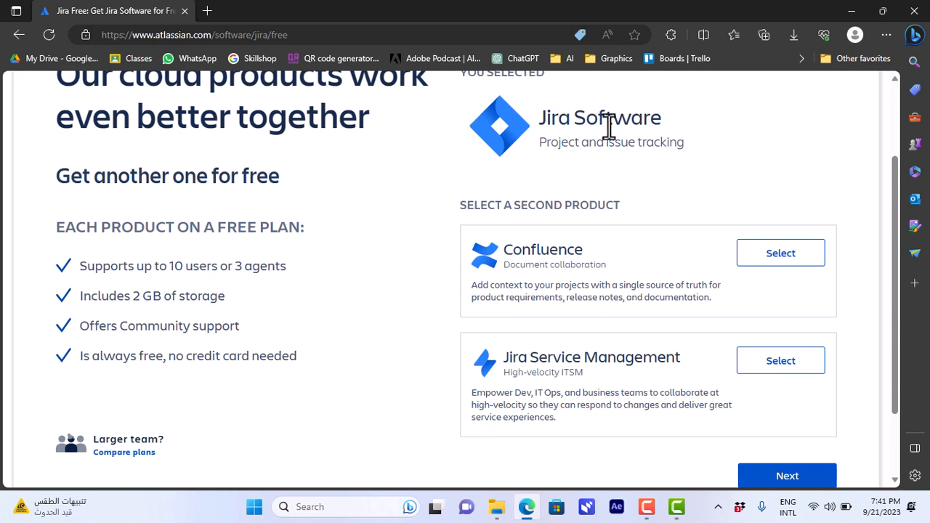
left_click(785, 477)
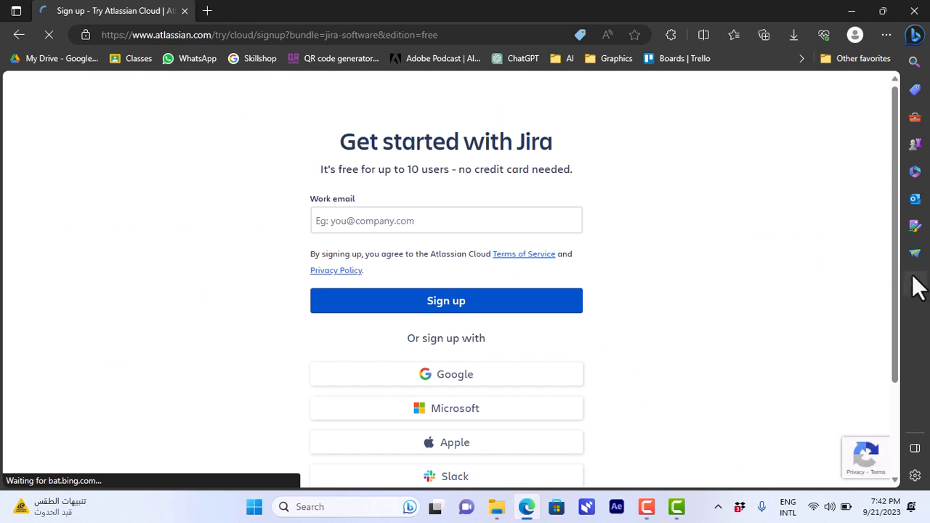
mouse_move(898, 290)
left_mouse_down()
mouse_move(898, 316)
mouse_move(902, 284)
left_mouse_up()
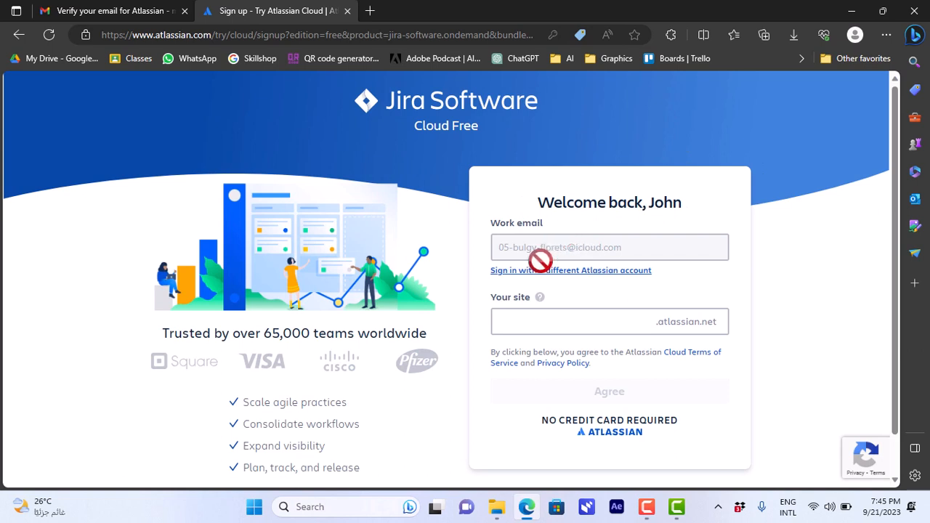
Name the Jira site testuser2332123 and agree to the Atlassian terms
left_click(569, 324)
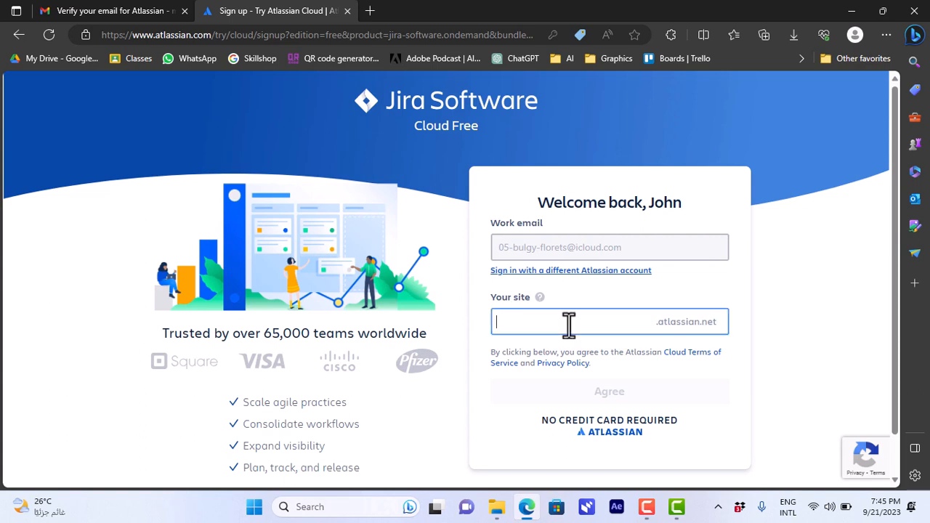
type("testuser")
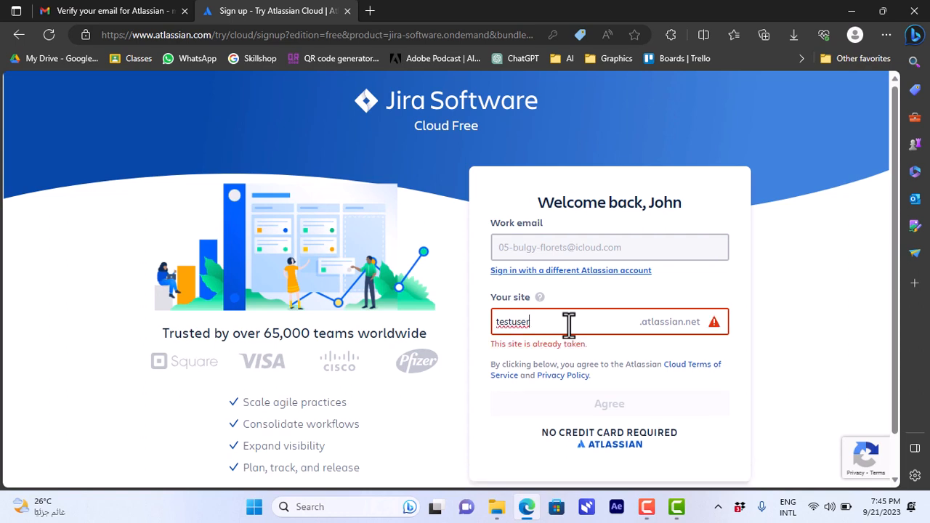
type("2332123")
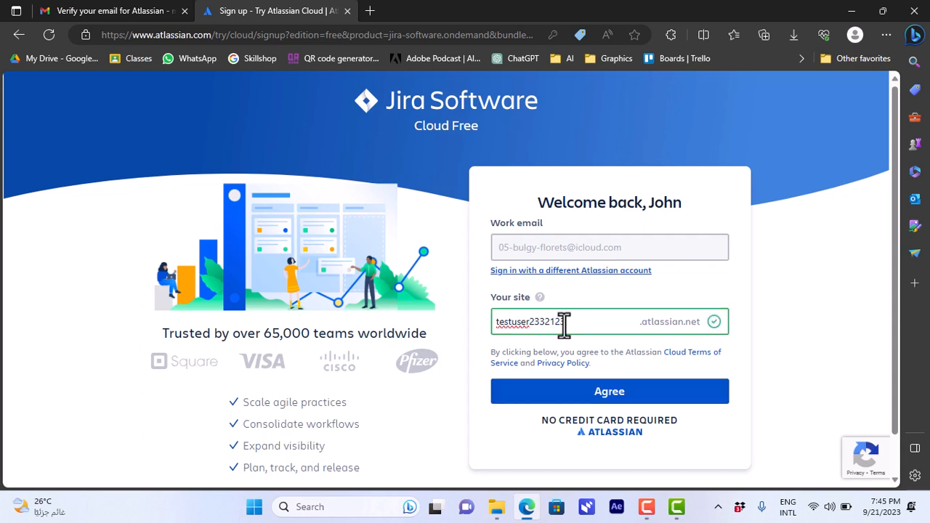
left_click(599, 400)
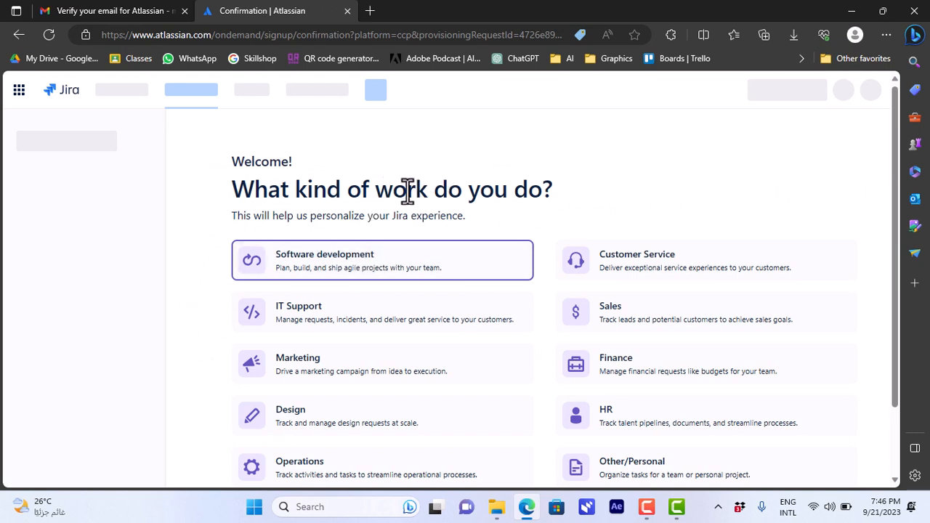
Select Other/Personal as the kind of work and get started
left_click_drag(892, 149, 907, 245)
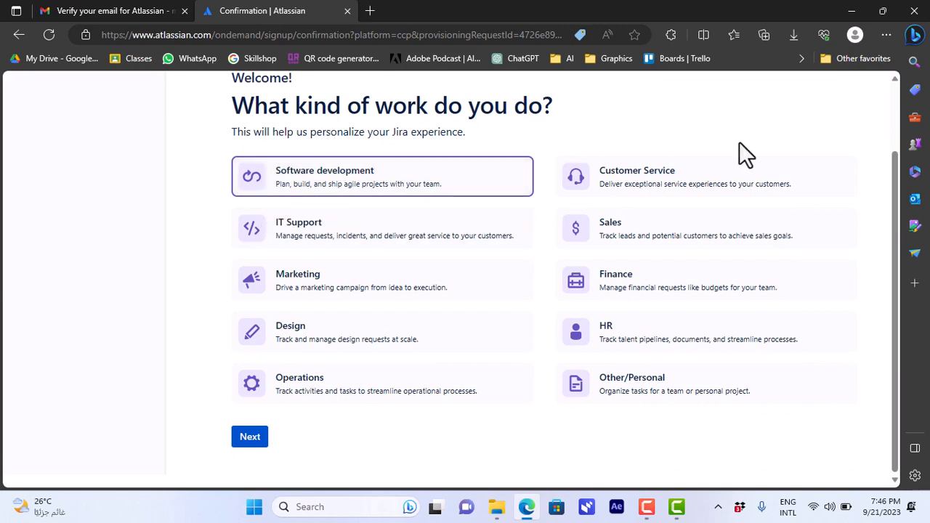
left_click_drag(893, 185, 908, 222)
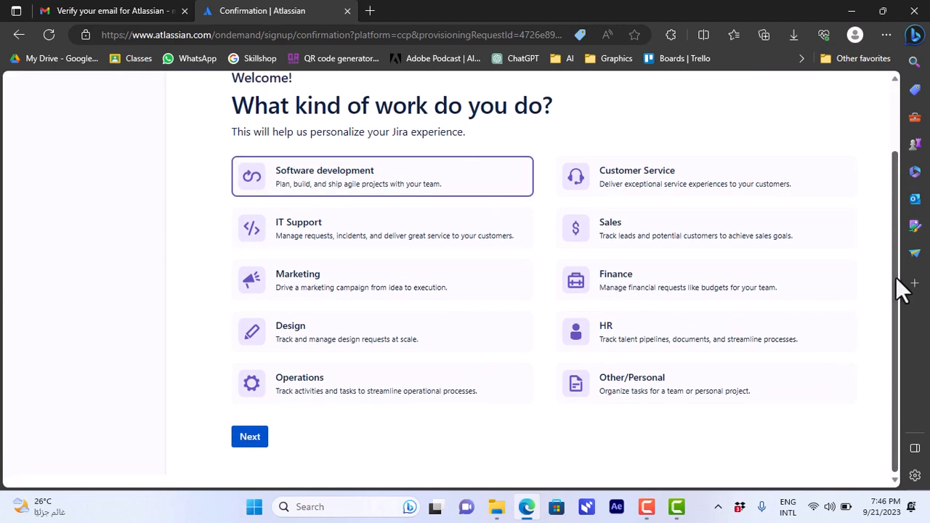
left_click(623, 400)
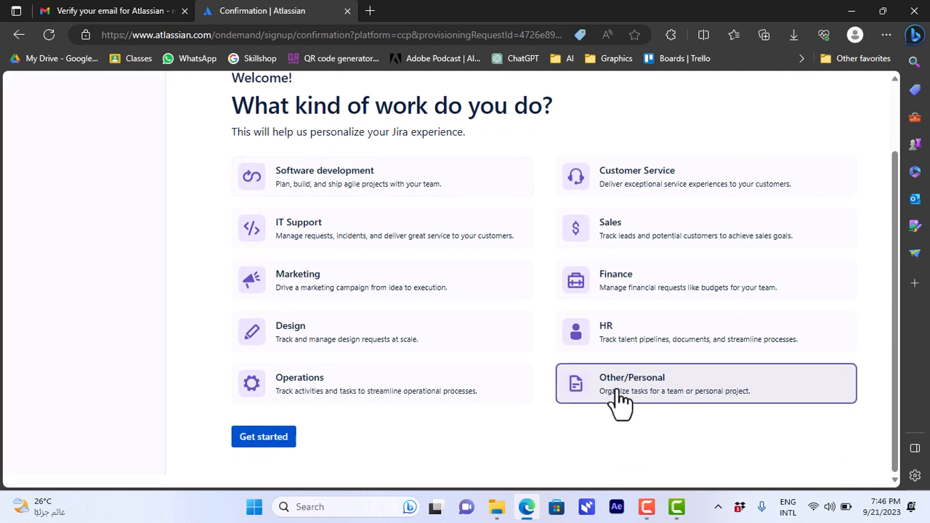
left_click(276, 444)
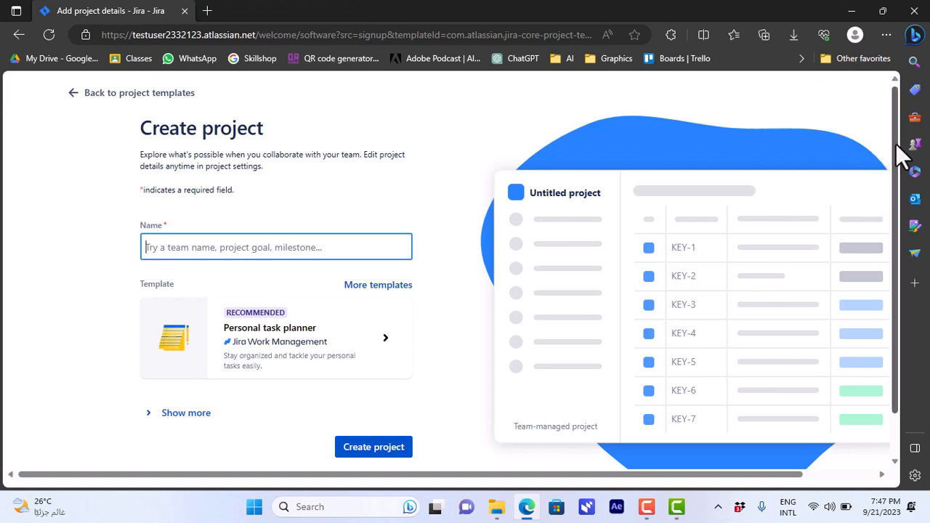
Create a project named "test project" with the Personal task planner template and skip the selection of tools to connect
left_click_drag(895, 163, 900, 127)
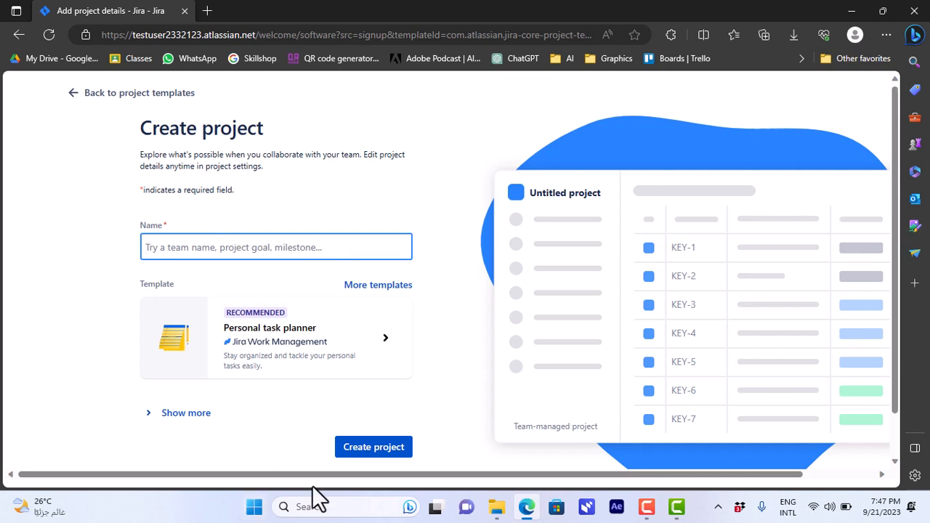
left_click(270, 247)
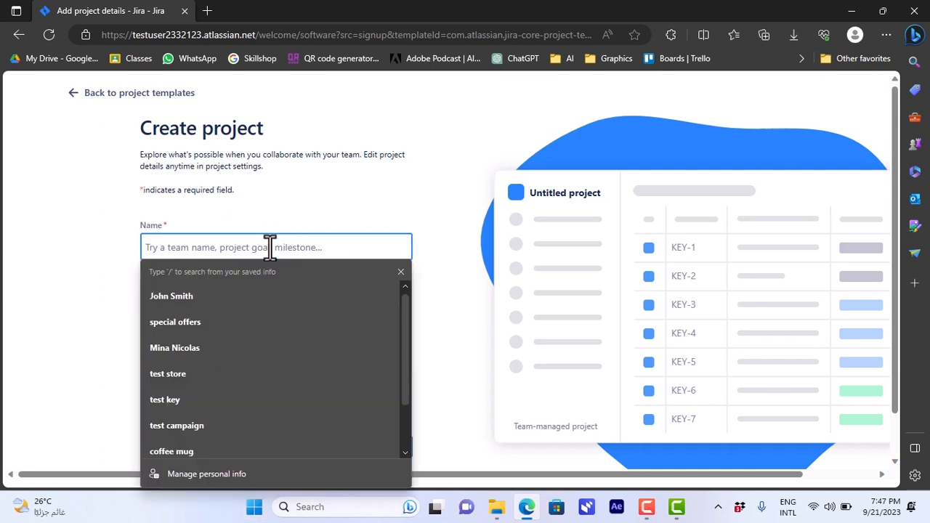
type("test project")
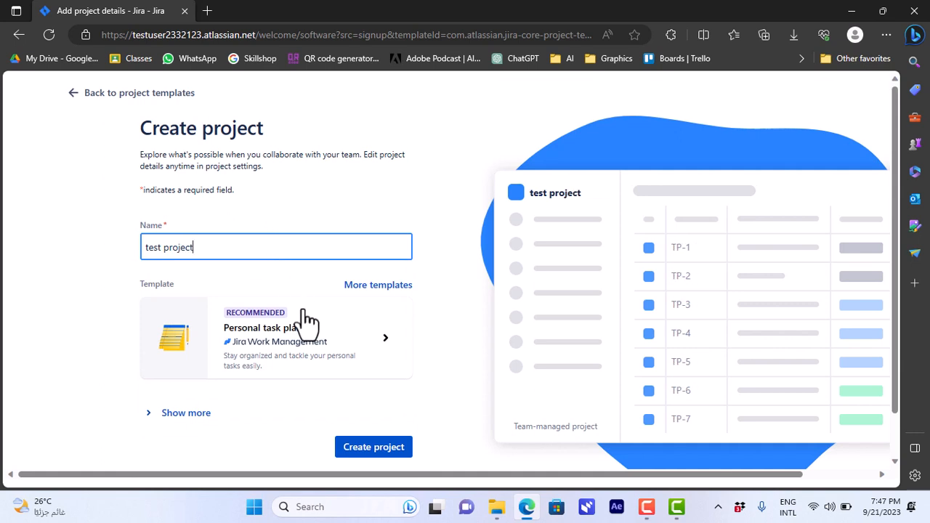
left_click(374, 447)
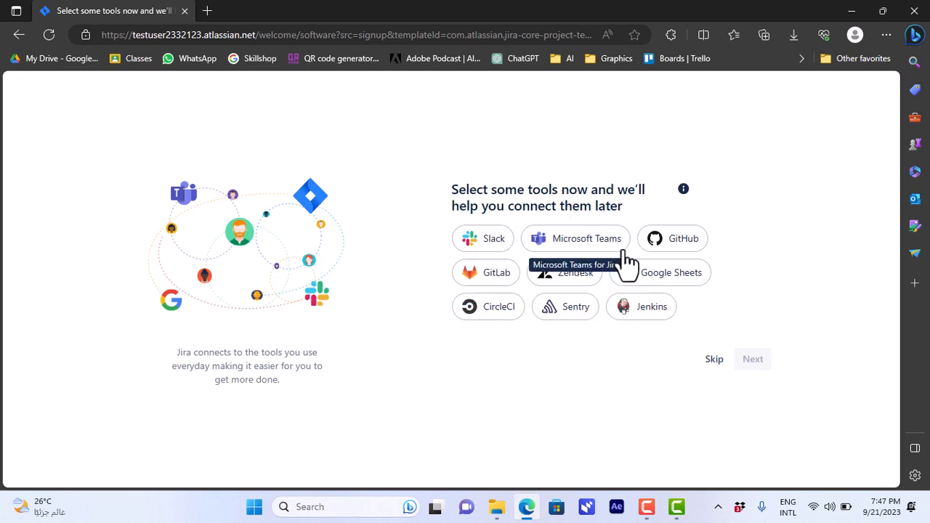
left_click(715, 361)
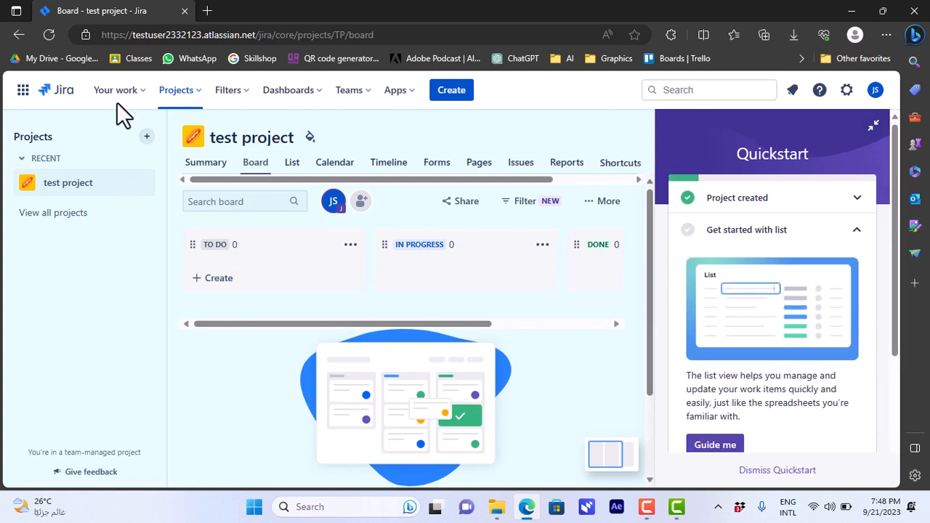
Review the options offered under Your work, Projects, Filters, Dashboards, Teams and Apps
left_click(141, 93)
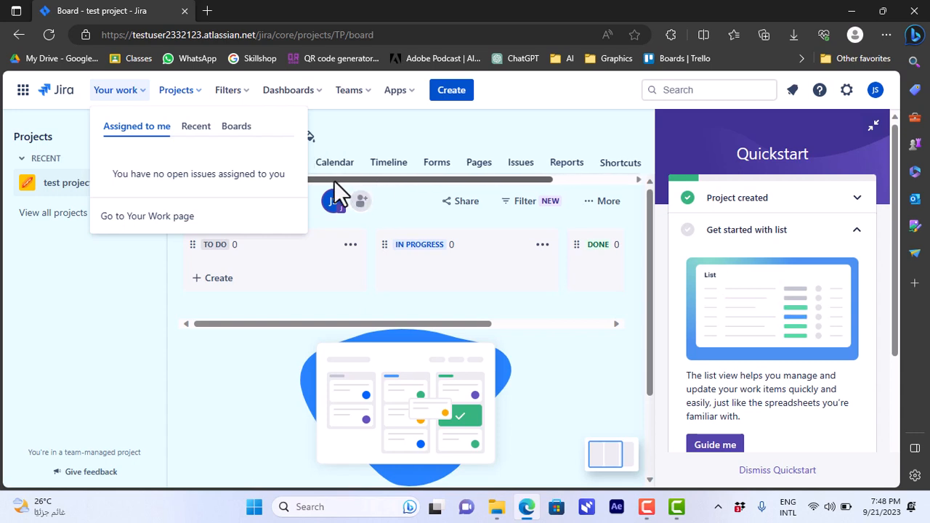
left_click(199, 102)
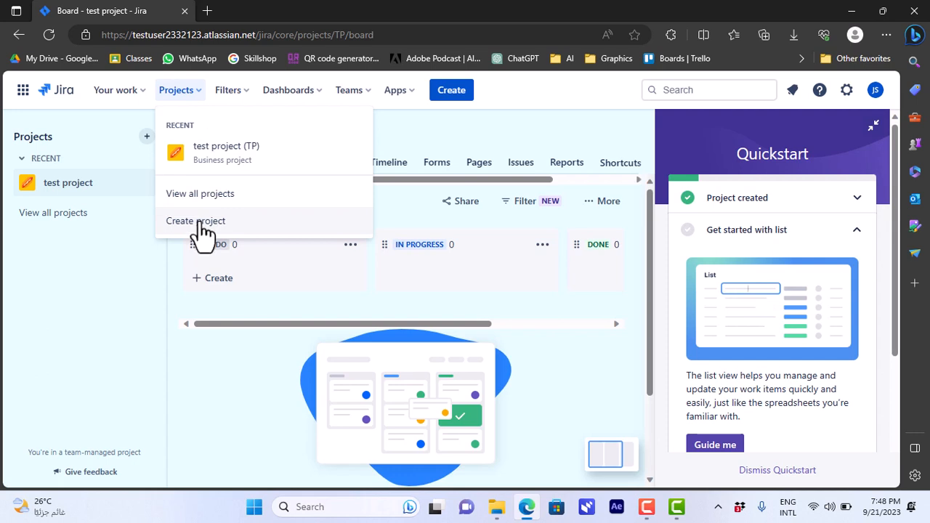
left_click(240, 93)
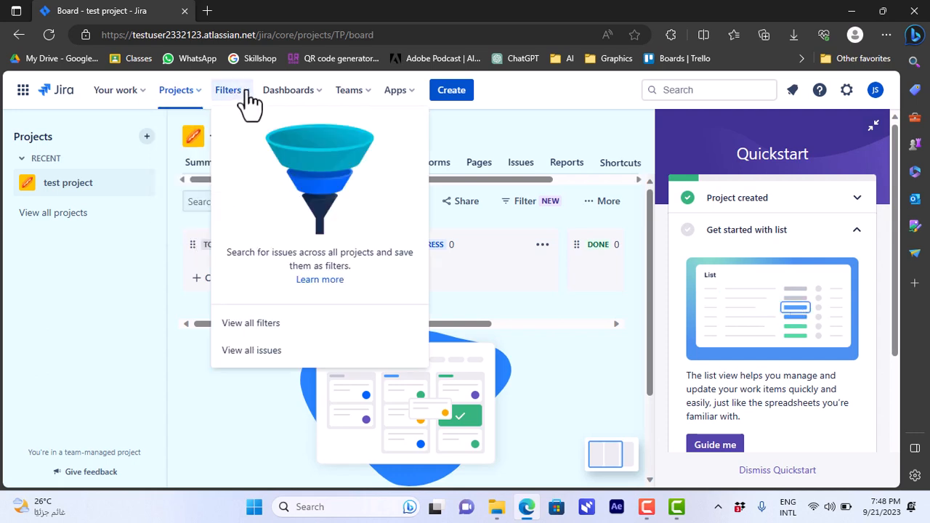
left_click(320, 98)
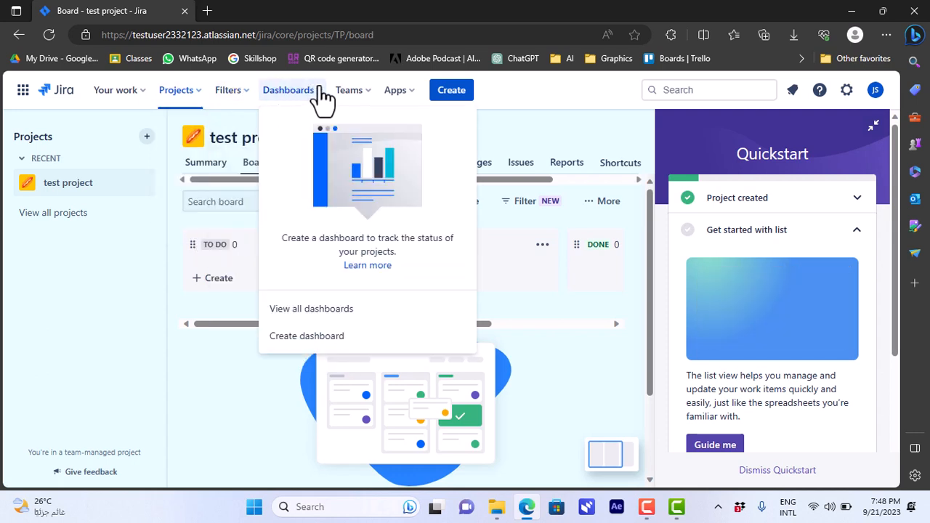
left_click(372, 98)
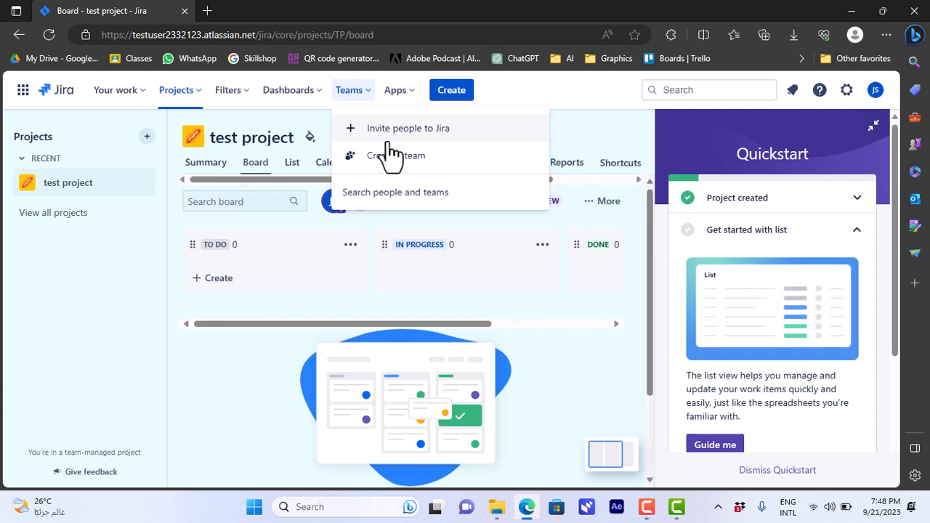
left_click(378, 102)
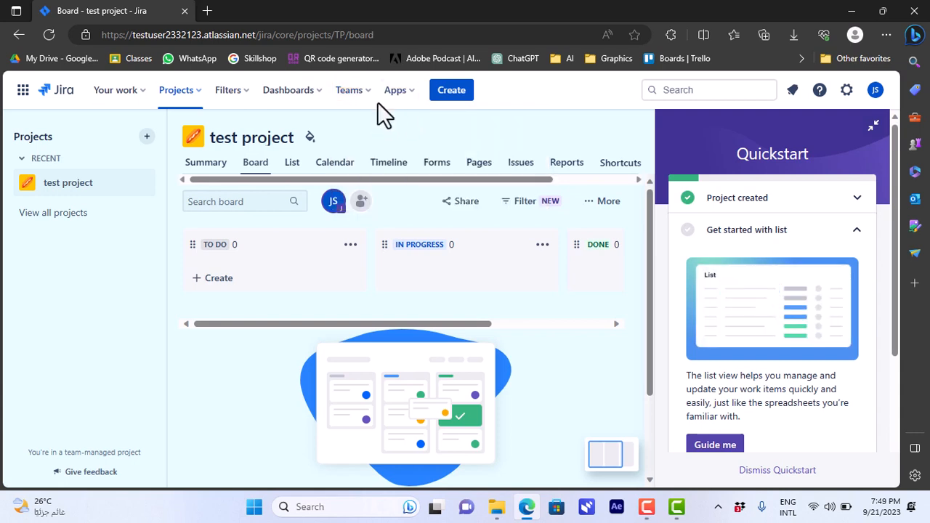
left_click(409, 93)
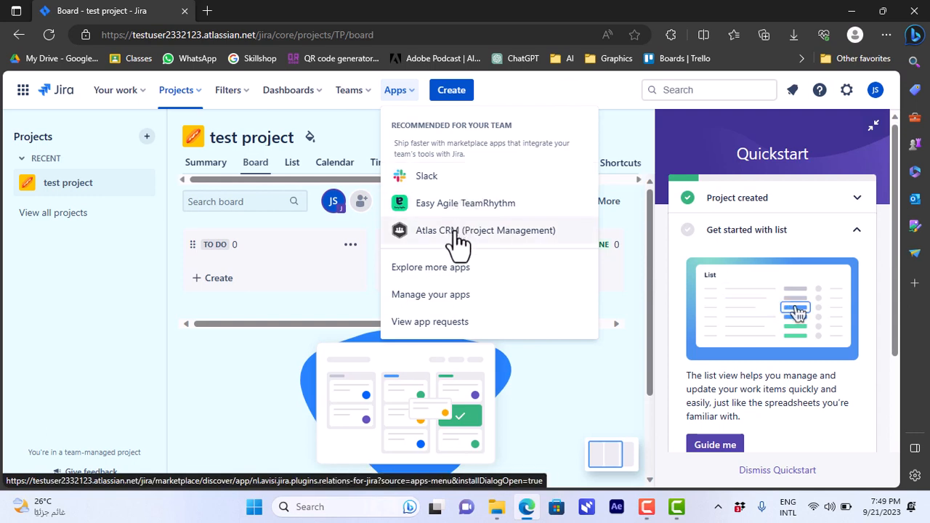
Search the marketplace apps for "google" and view the page of the Google Drive & Docs for Jira app
left_click(449, 279)
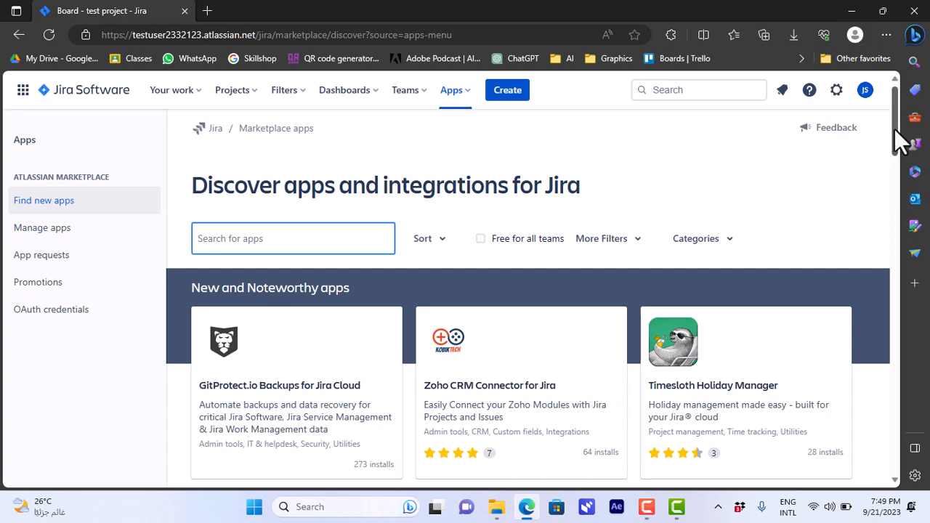
left_click_drag(896, 132, 895, 63)
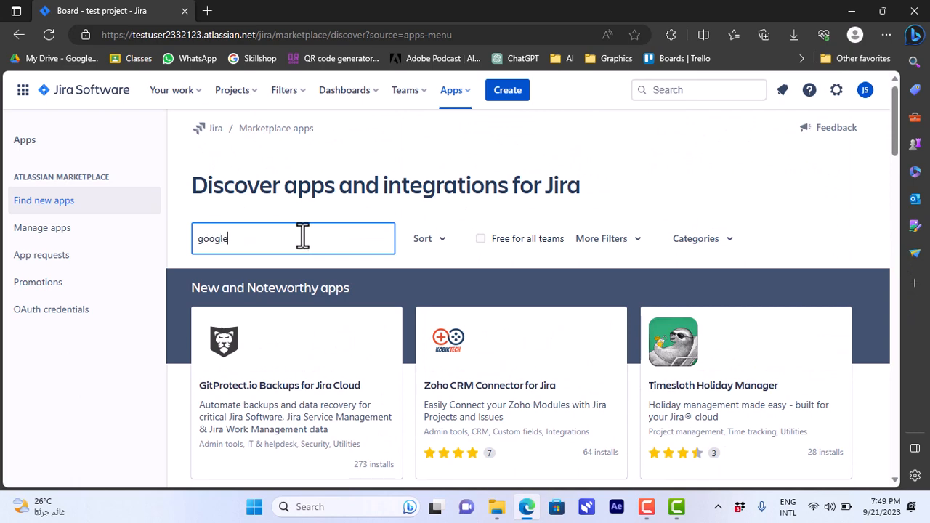
key("Return")
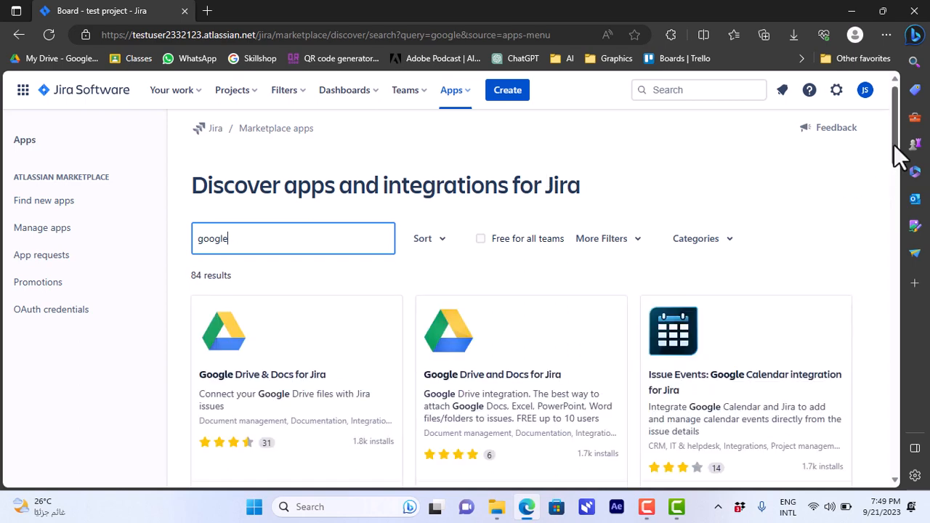
scroll(899, 167, "down", 2)
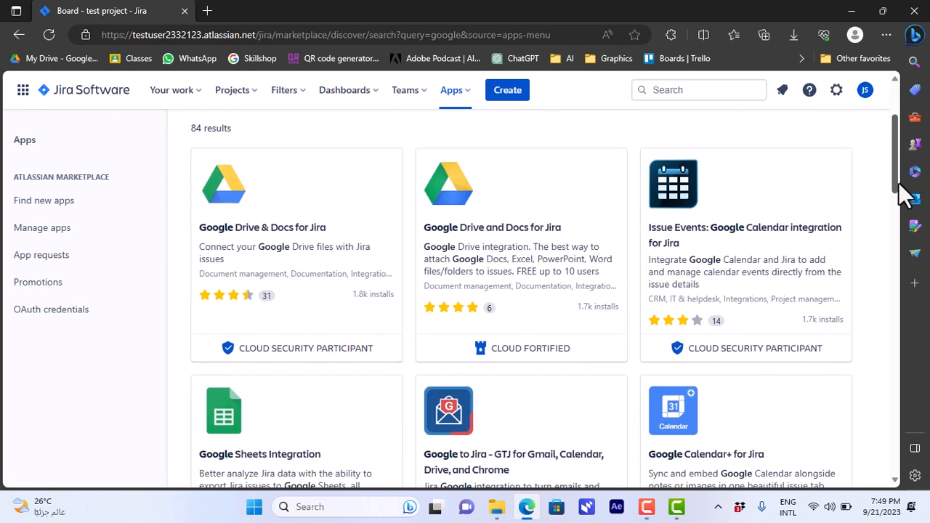
left_click_drag(900, 183, 900, 142)
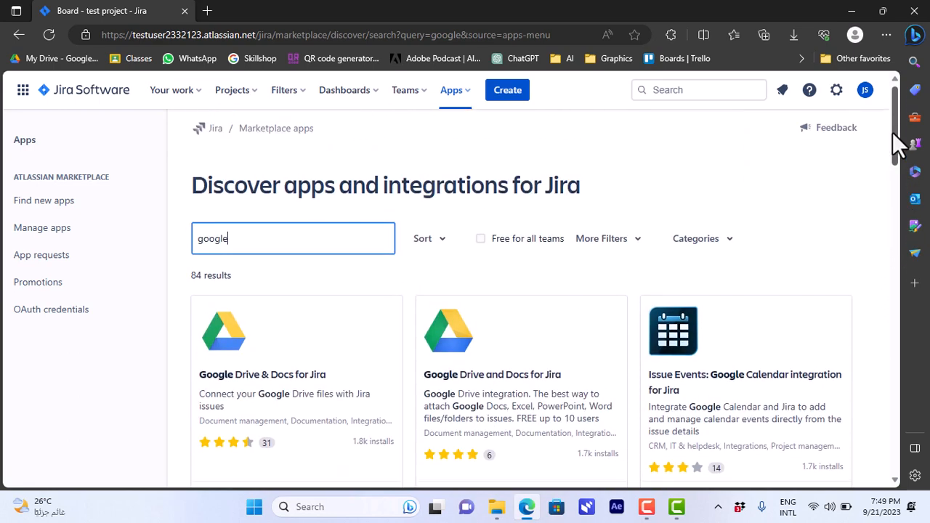
left_click(228, 348)
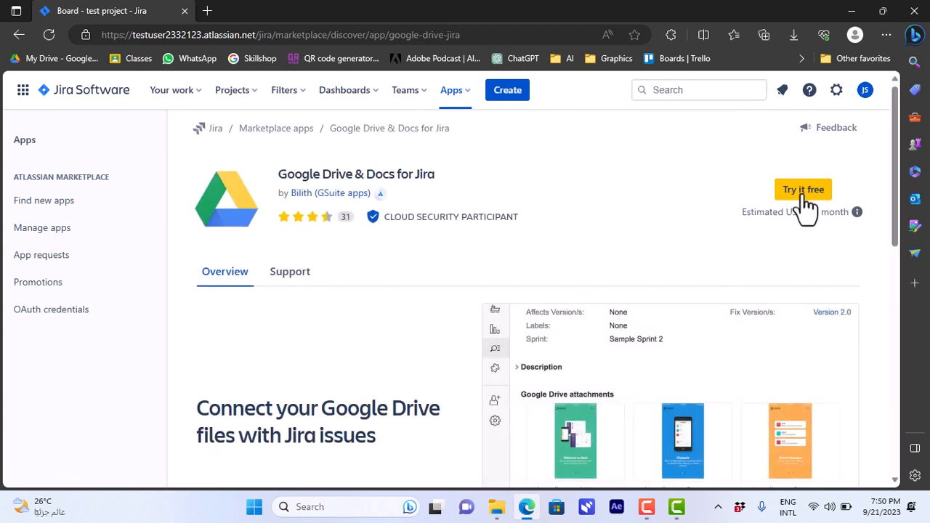
mouse_move(788, 230)
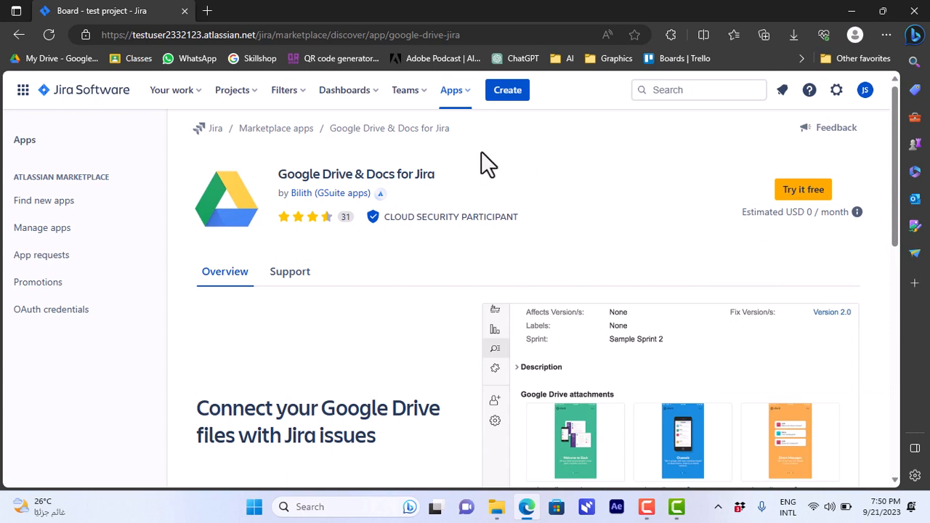
Return to the test project board and dismiss its Quickstart guide
left_click(236, 95)
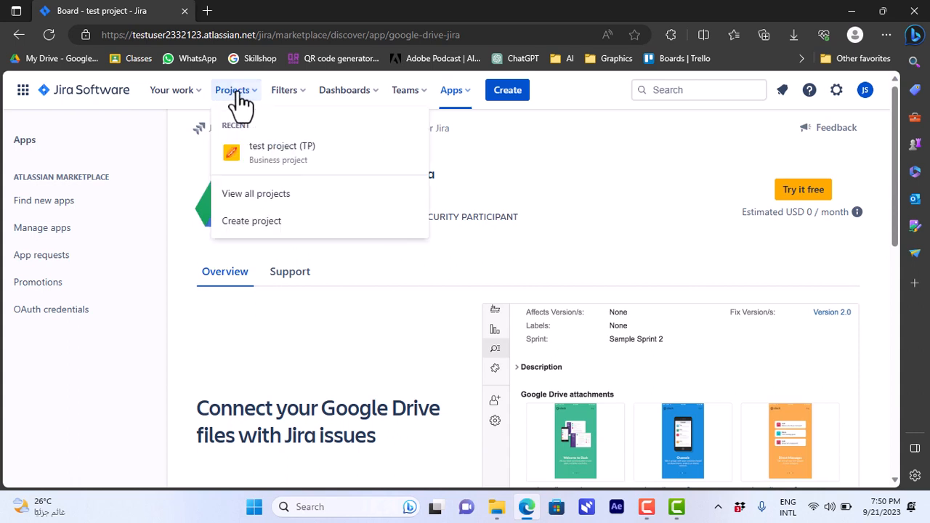
left_click(286, 163)
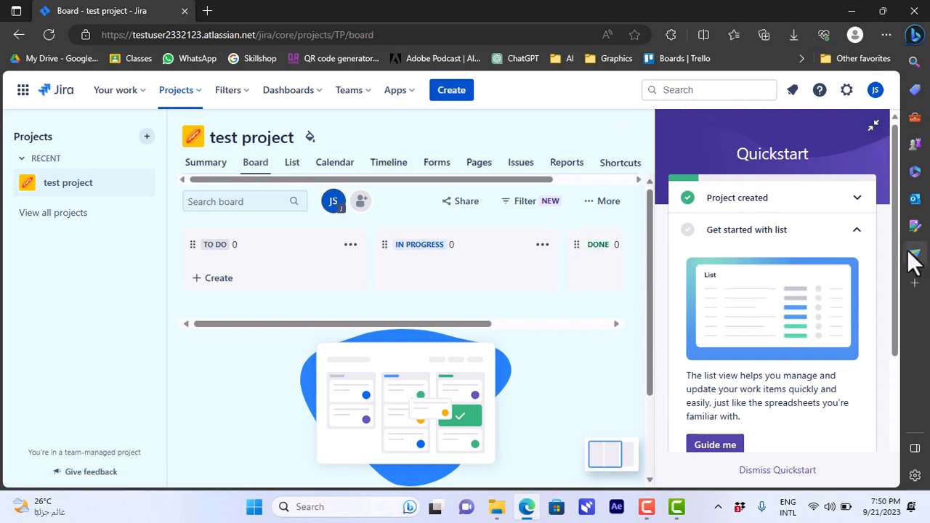
left_click_drag(897, 252, 907, 380)
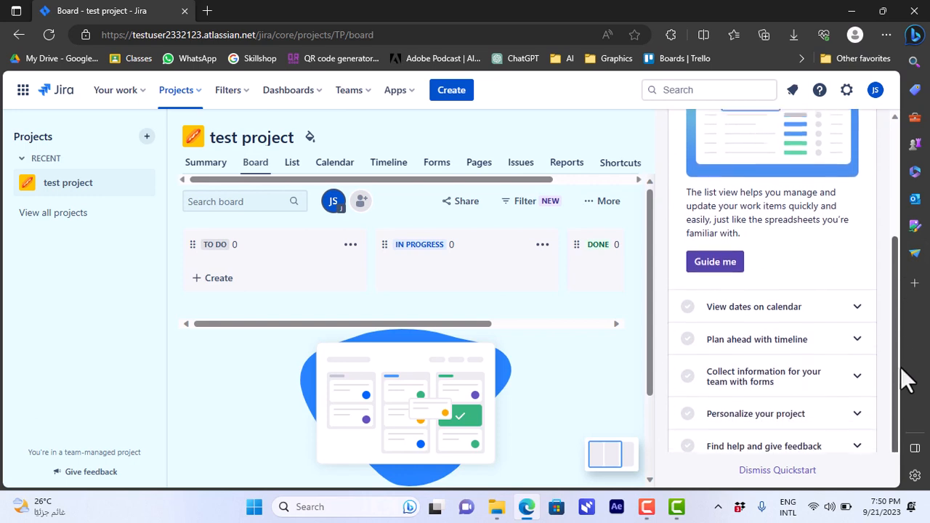
left_click(785, 471)
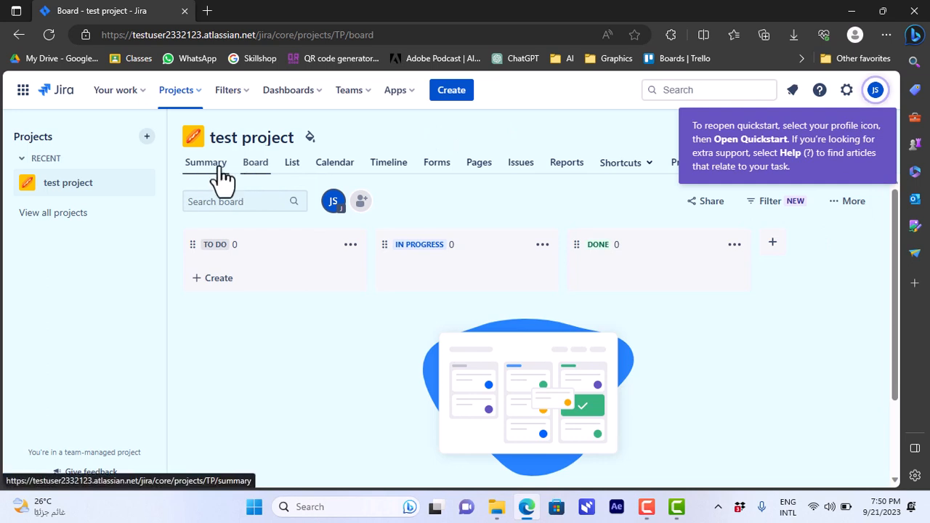
Glance at the project's List view, return to the board and add a column named "almost done"
left_click(293, 172)
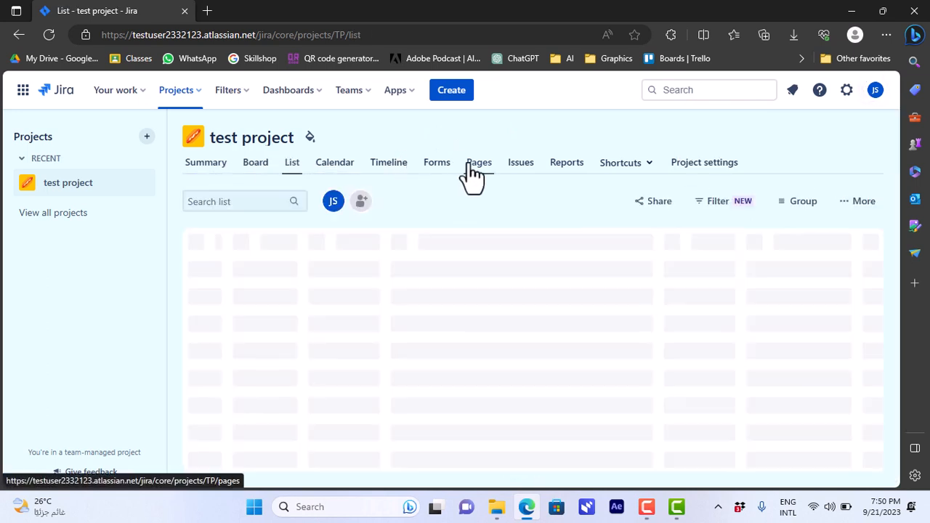
left_click(259, 172)
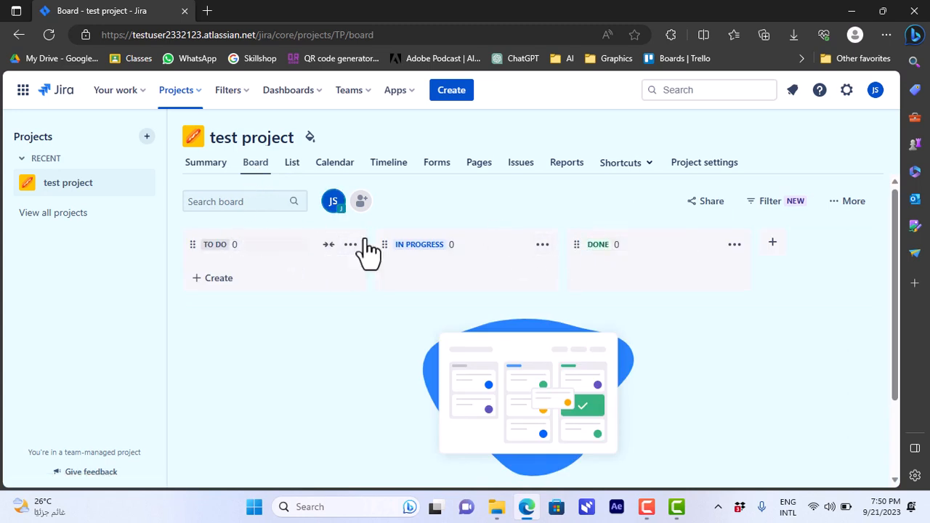
left_click(778, 247)
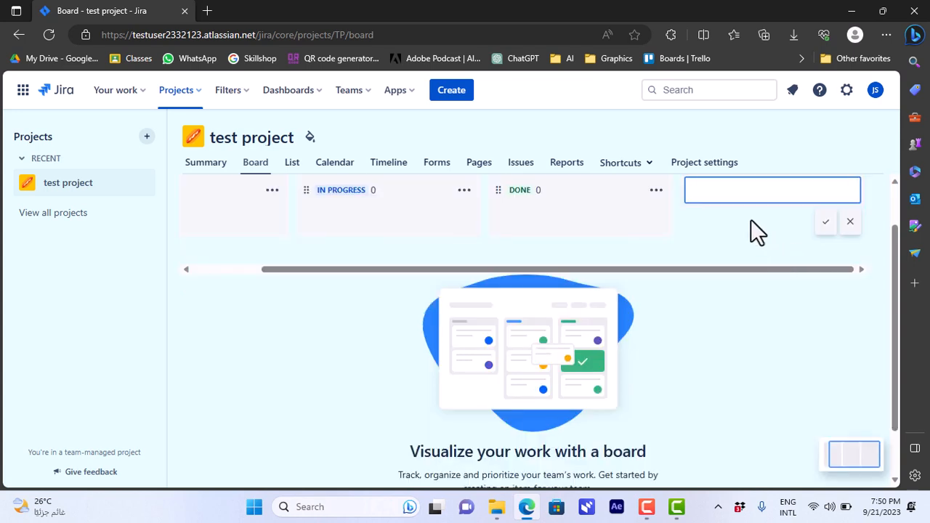
type("almost done")
key("Return")
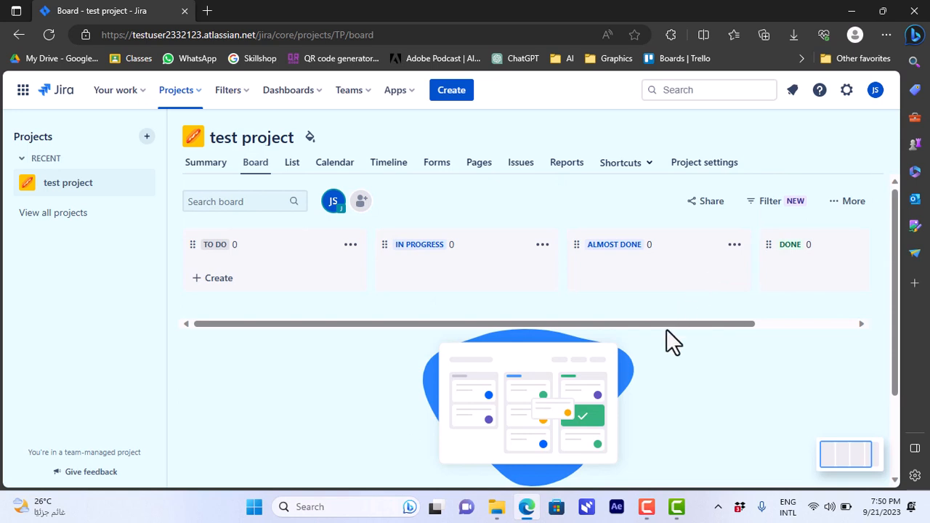
left_click_drag(666, 324, 784, 321)
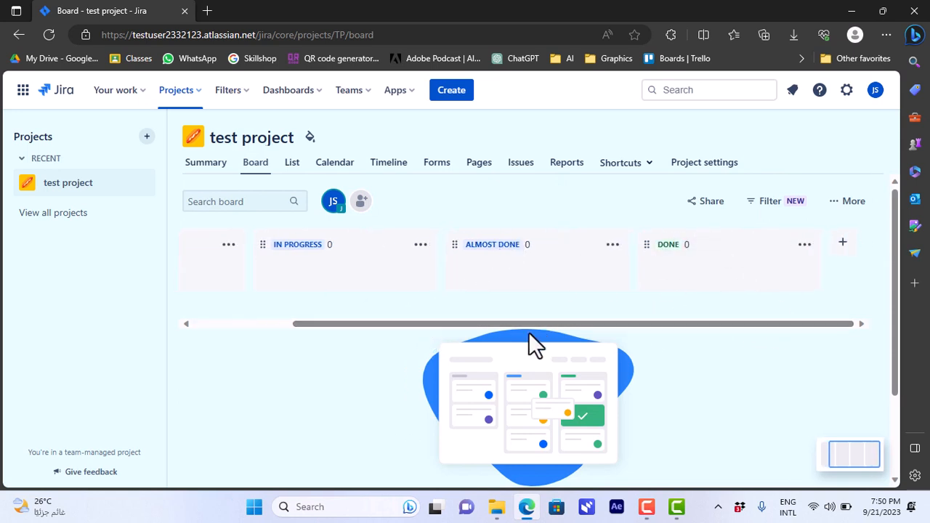
left_click_drag(529, 327, 415, 330)
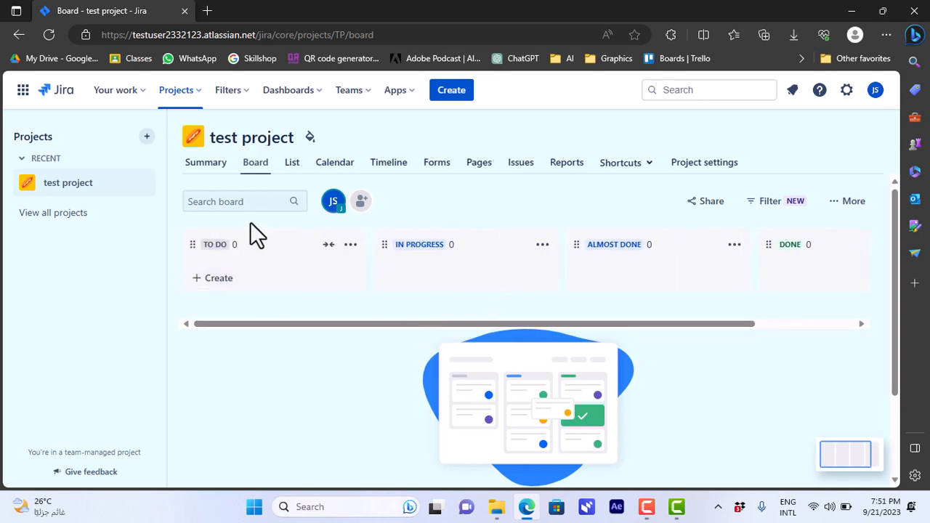
Create a task named "finish homework" in the board's To Do column
left_click(218, 289)
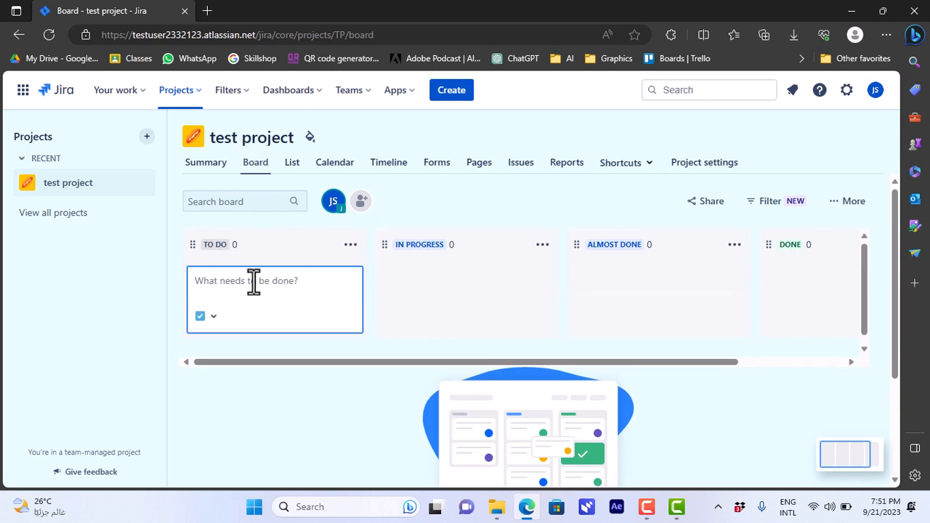
type("finish homework")
key("Return")
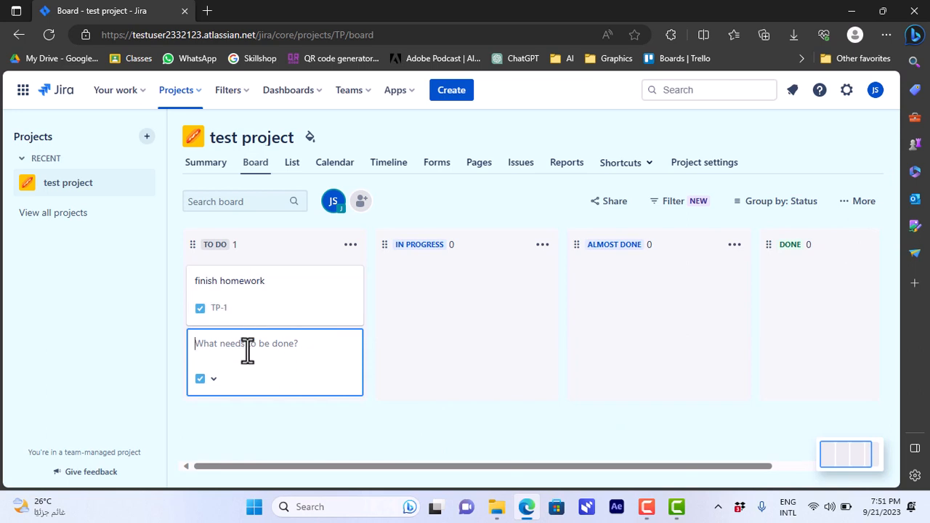
Open the finish homework task and add the child issues "math homework" and "science homework"
left_click(233, 280)
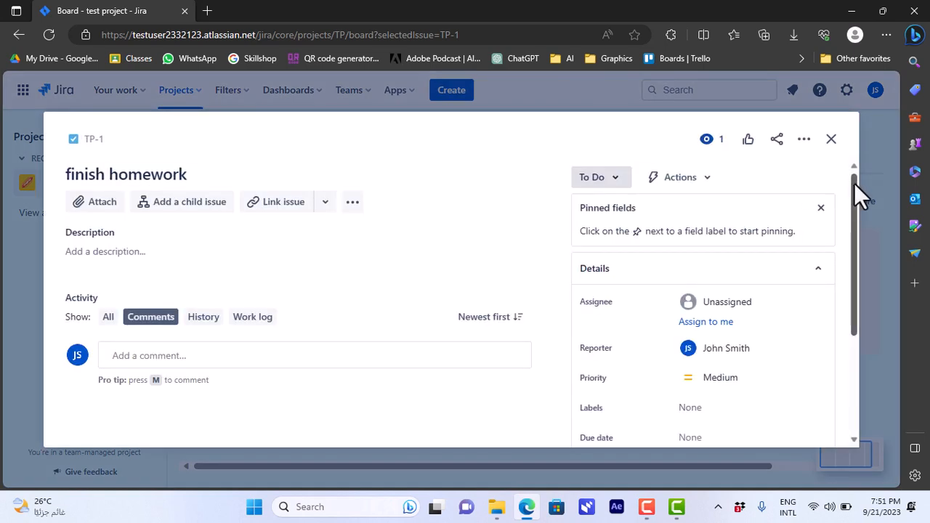
left_click_drag(855, 190, 852, 216)
scroll(854, 208, "up", 2)
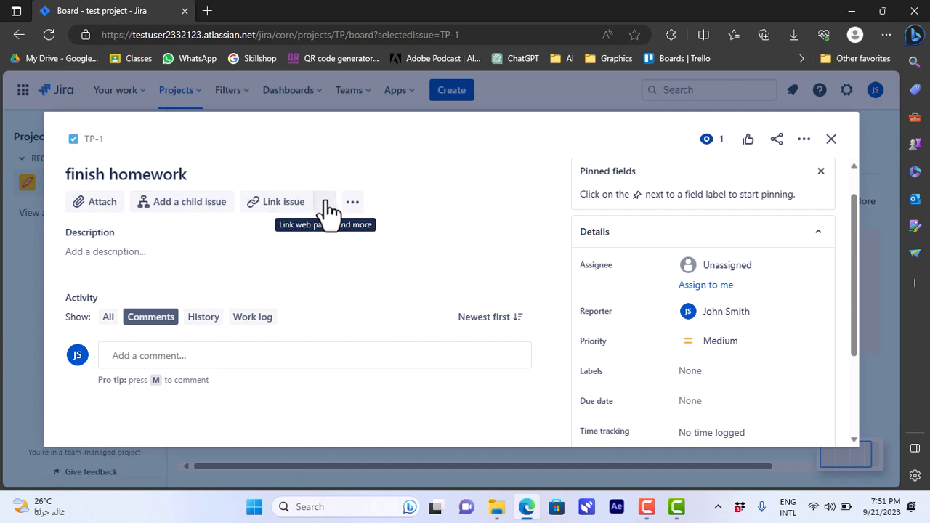
left_click(197, 204)
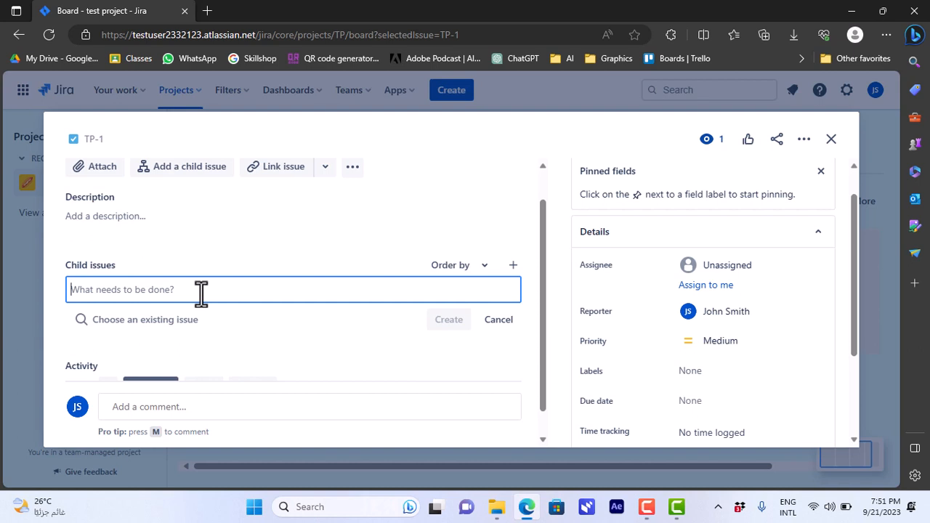
type("math homework")
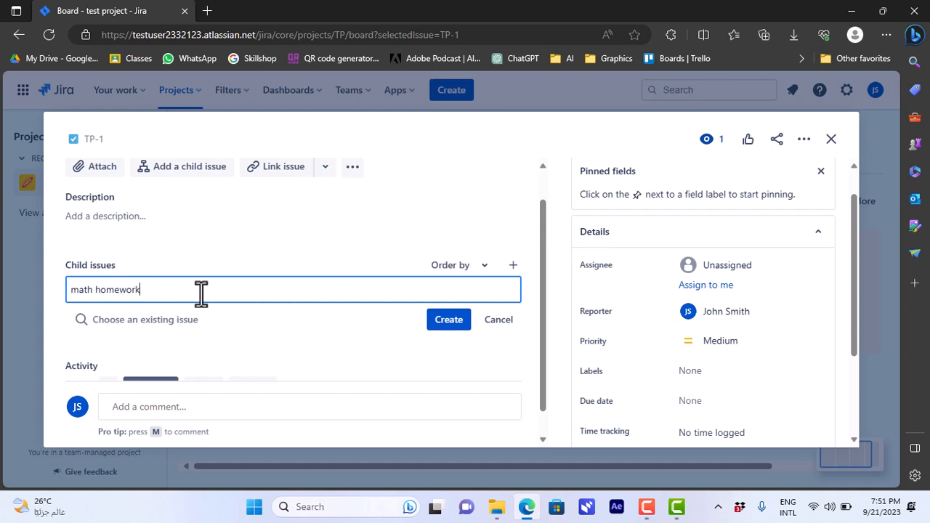
left_click(452, 320)
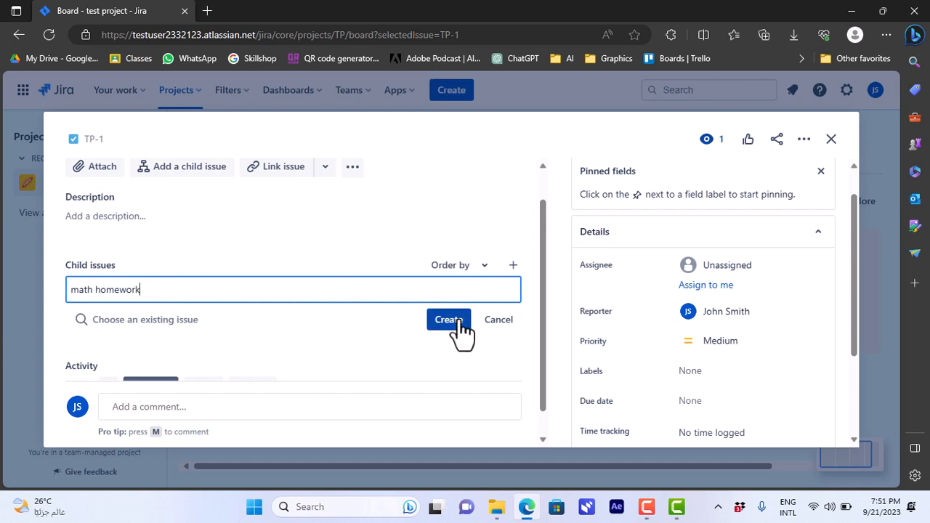
left_click(182, 169)
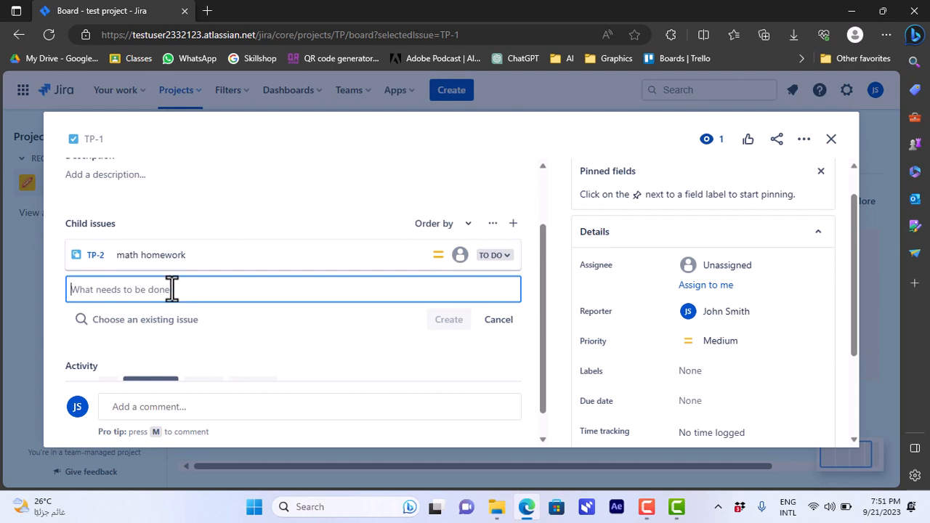
type("science homework")
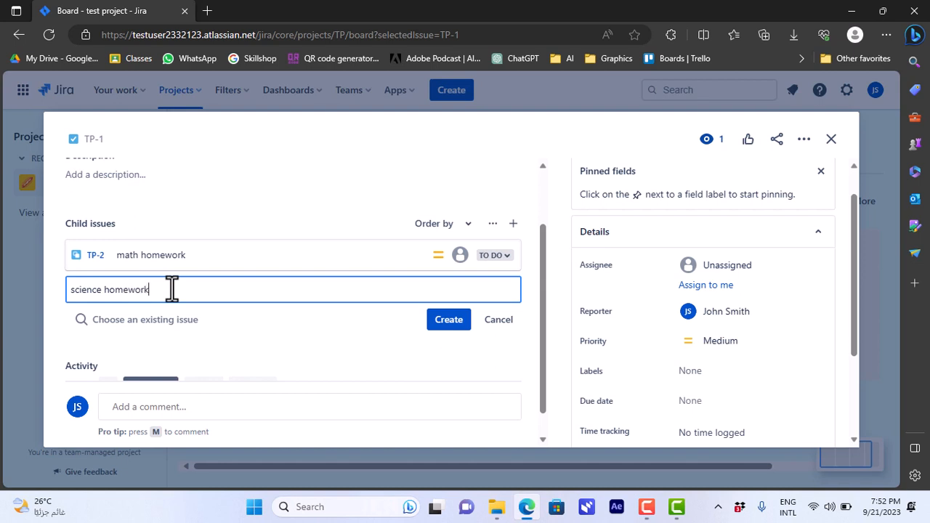
key("Return")
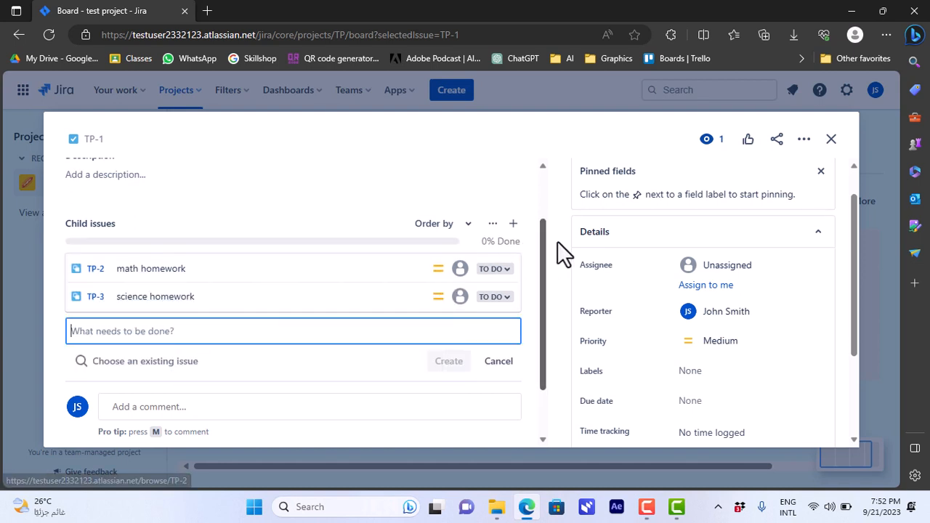
Examine the finish homework task's activity section, status choices and automation actions
left_click_drag(540, 245, 545, 293)
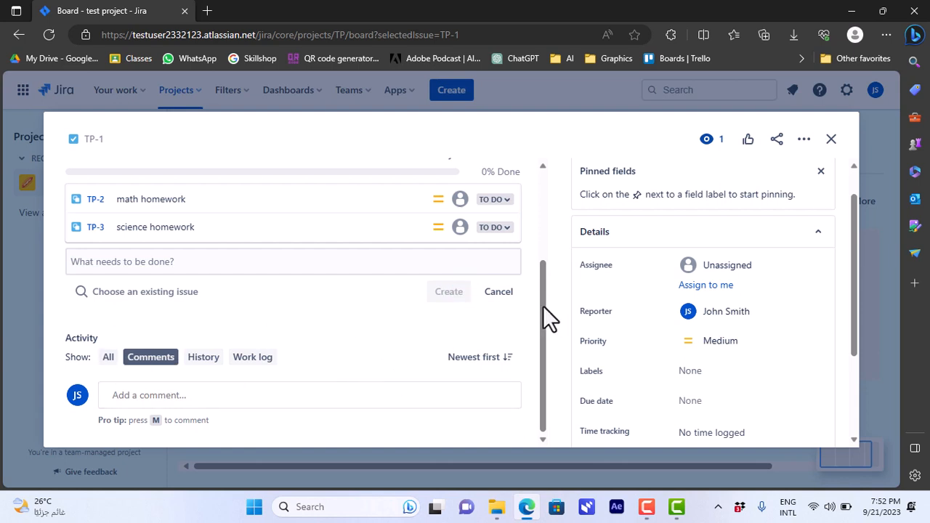
left_click_drag(543, 305, 546, 218)
scroll(776, 207, "up", 1)
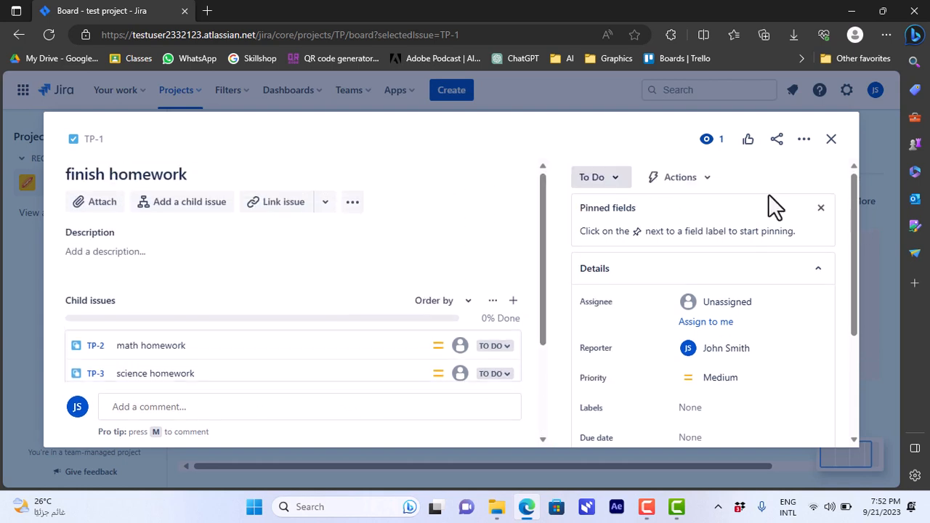
left_click(614, 184)
left_click(602, 189)
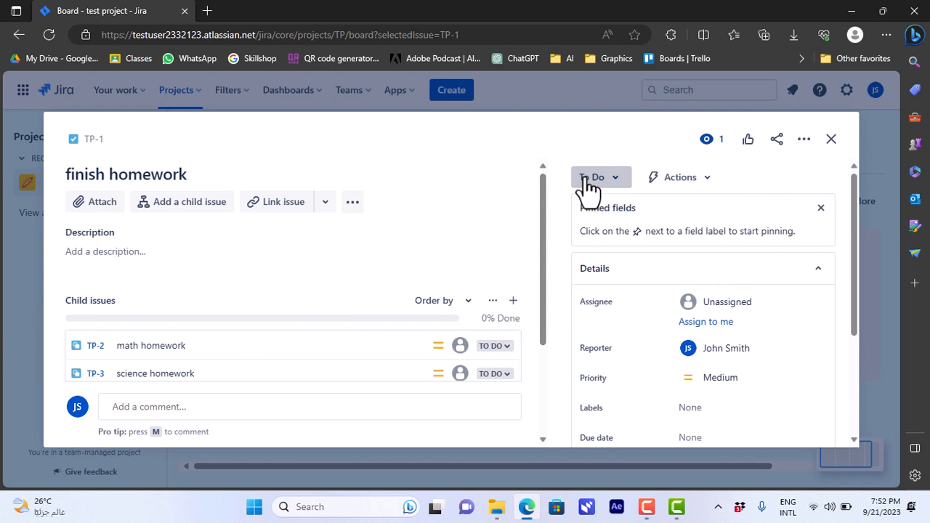
left_click(615, 186)
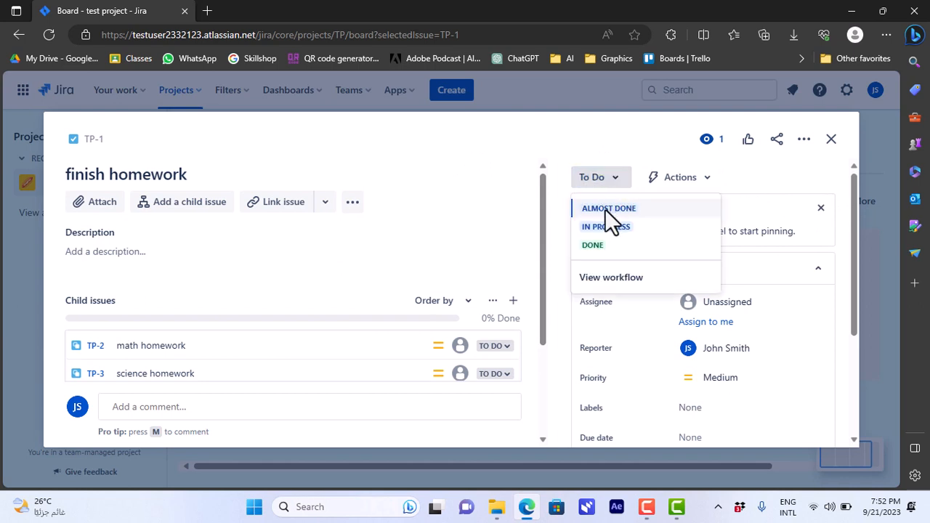
left_click(709, 180)
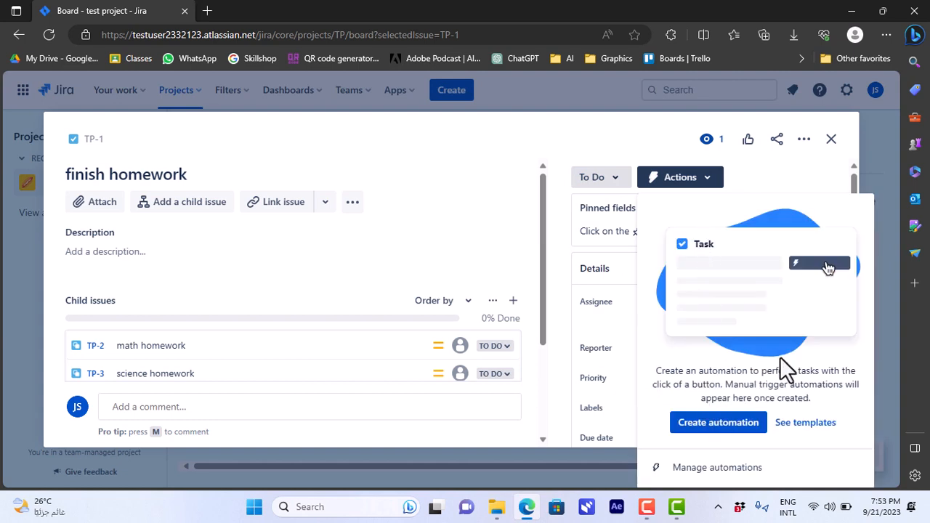
left_click(706, 181)
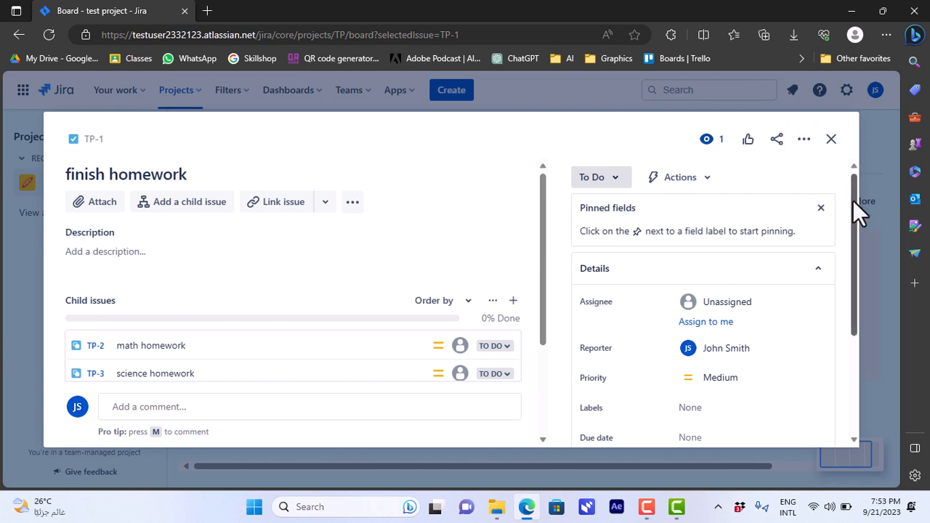
Examine the finish homework task's detail fields and priority choices, and close the task
left_click_drag(852, 200, 861, 247)
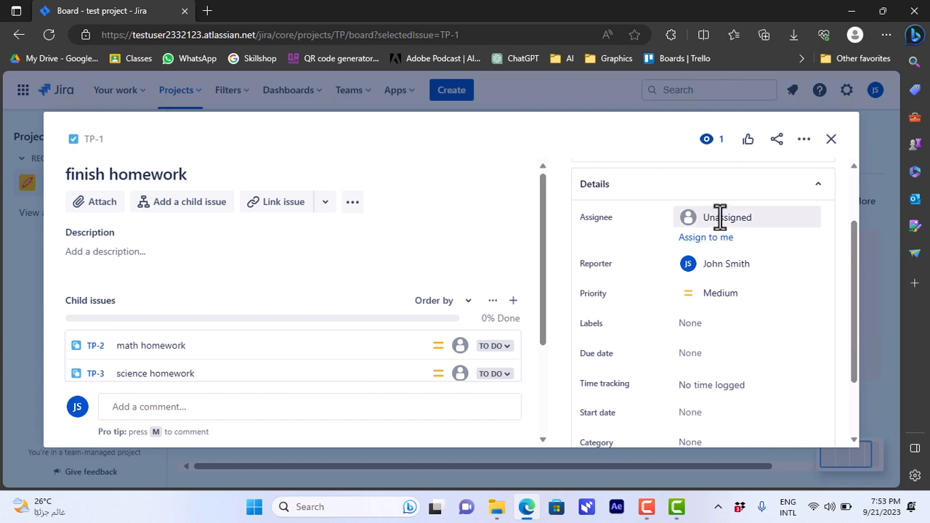
left_click(689, 293)
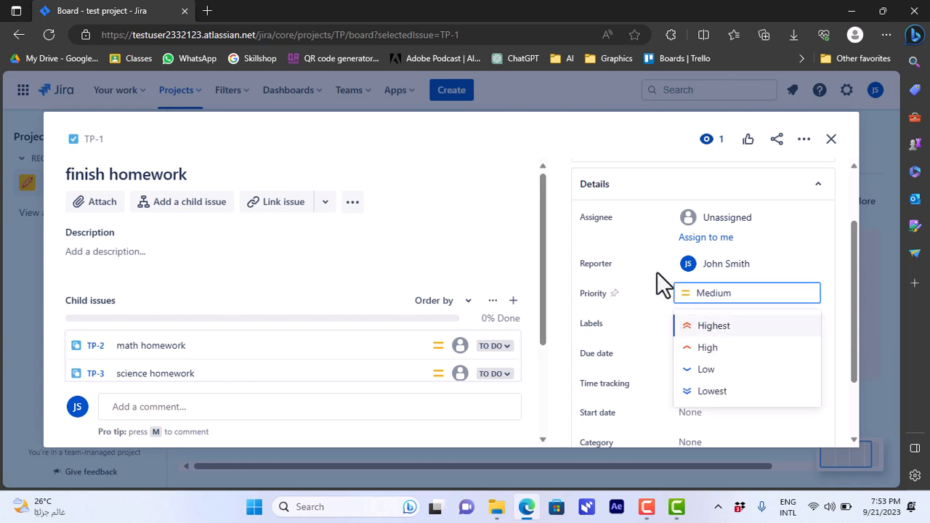
left_click(662, 277)
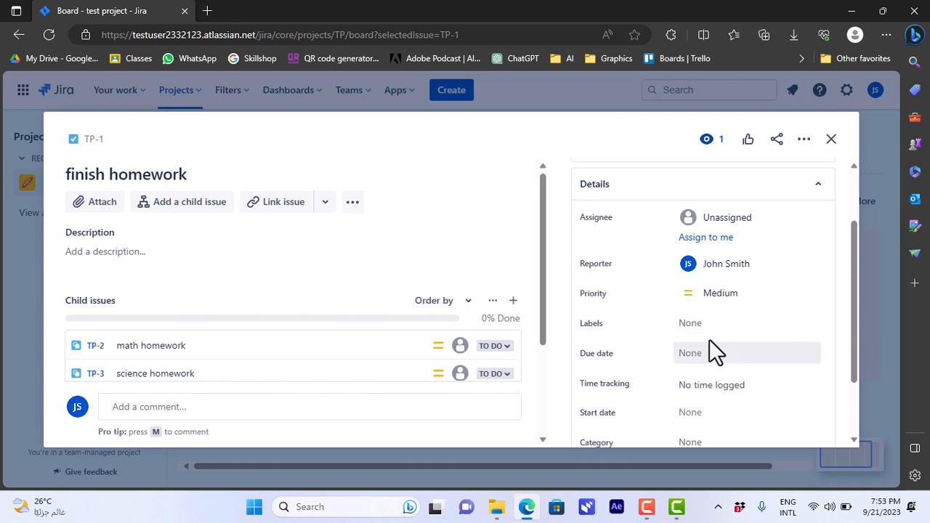
left_click_drag(852, 299, 862, 375)
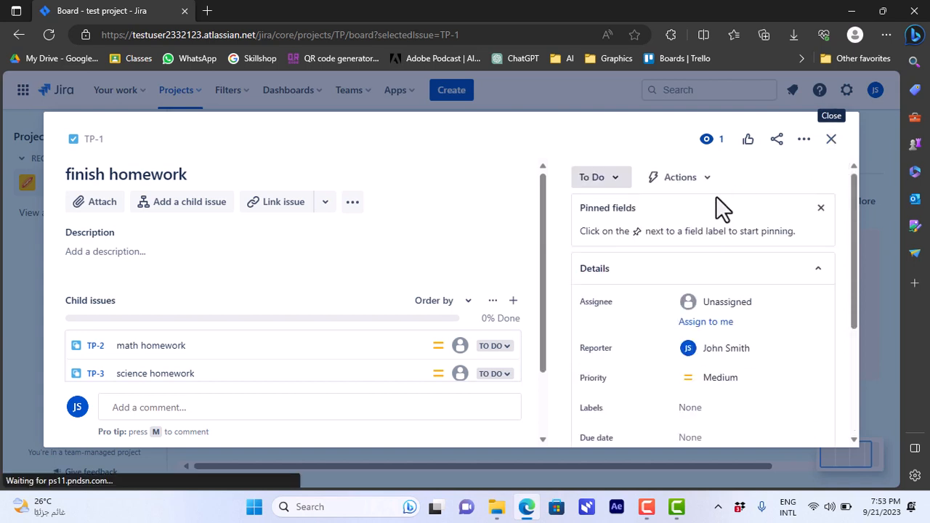
left_click(832, 140)
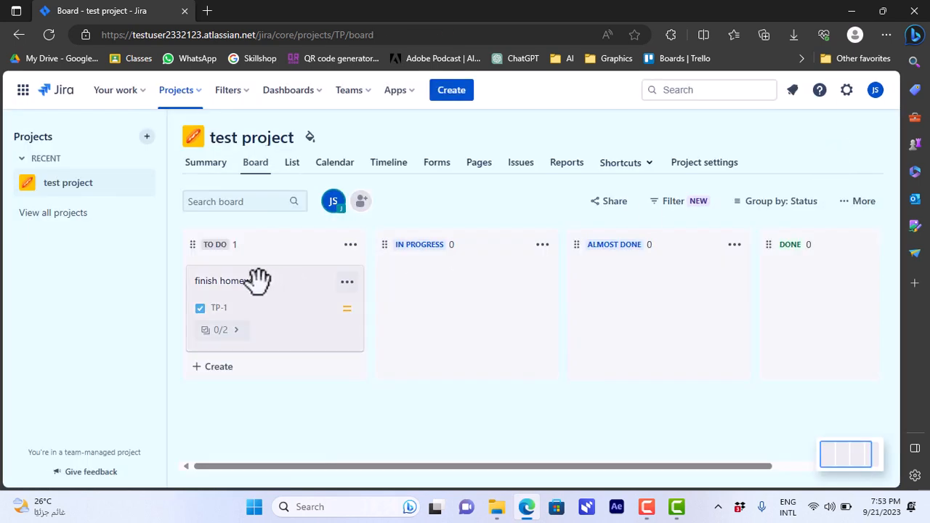
Check the finish homework card's actions and move the card from To Do to the almost done column
left_click(346, 290)
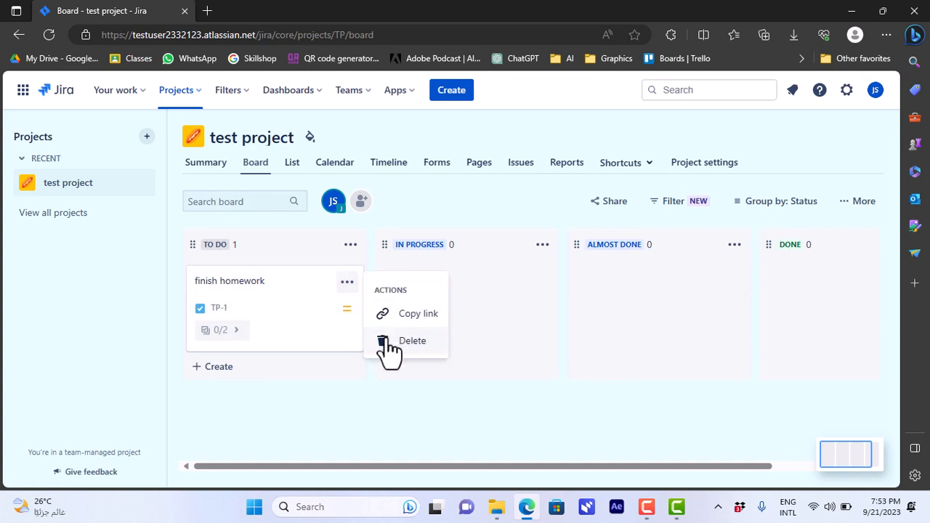
left_click_drag(218, 281, 560, 277)
Reopen the finish homework task, check its status and the available status choices, and return to the board
left_click(577, 276)
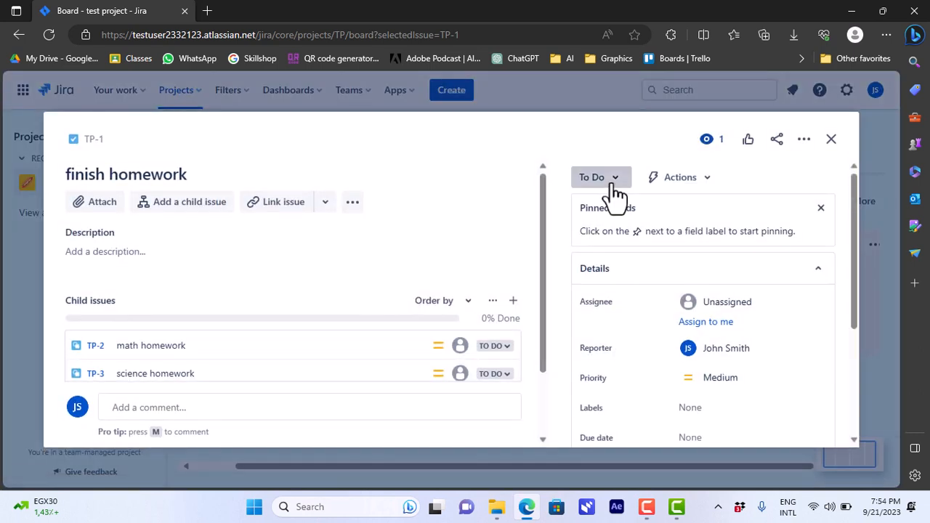
left_click(615, 192)
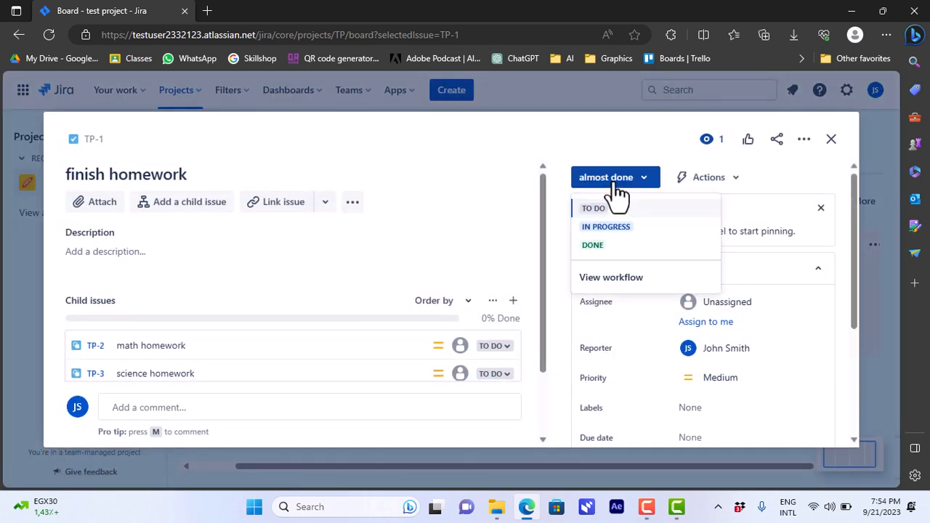
left_click(548, 154)
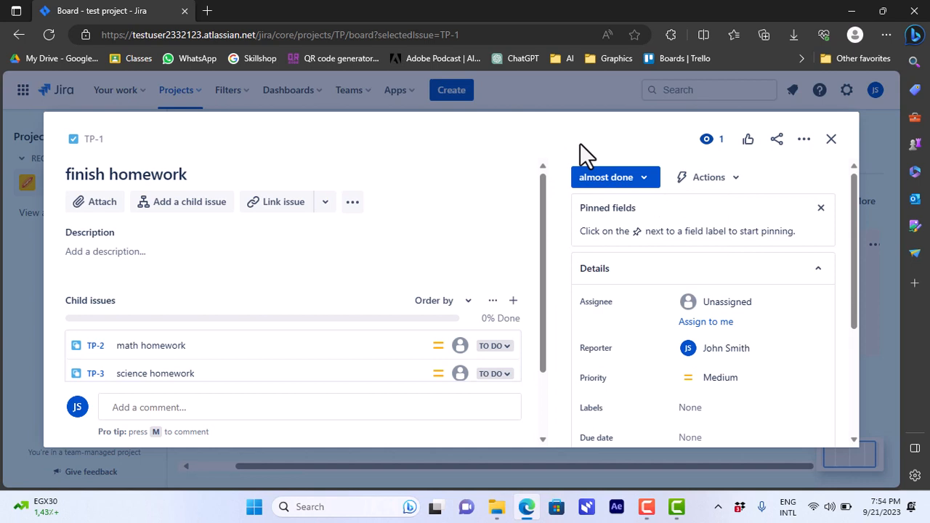
left_click(647, 186)
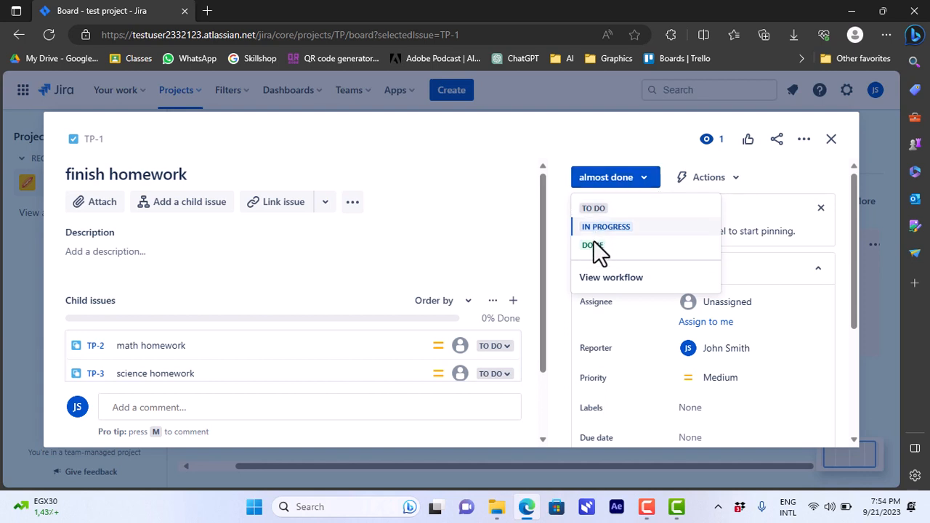
left_click(633, 186)
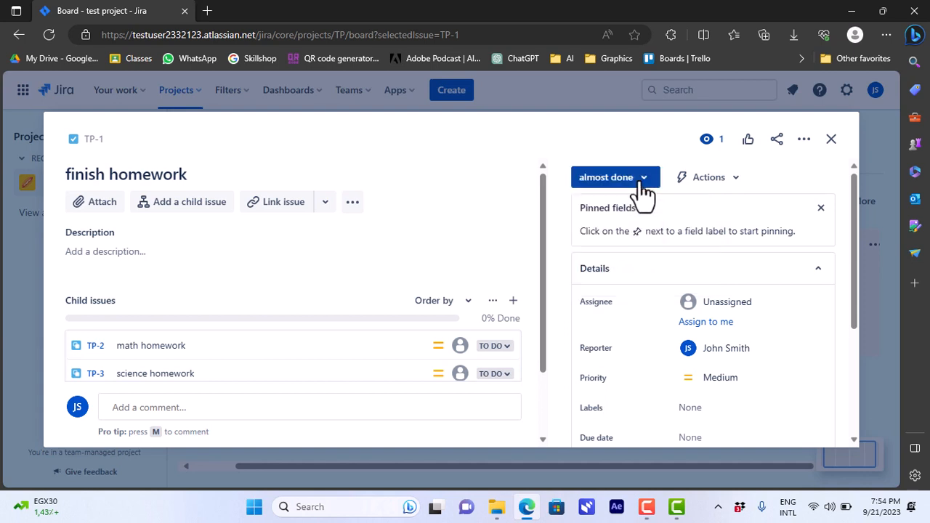
left_click(833, 140)
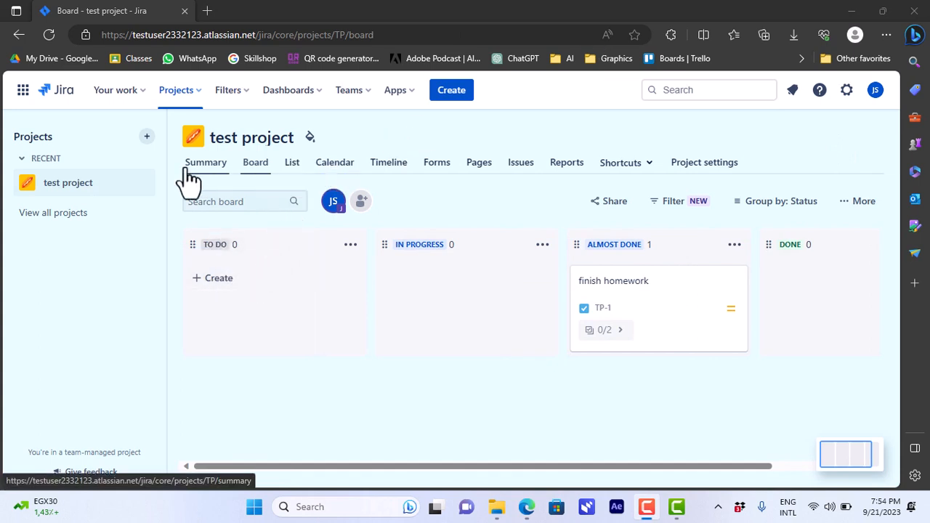
Look through the project's Summary, List, Calendar and Timeline views
left_click(212, 173)
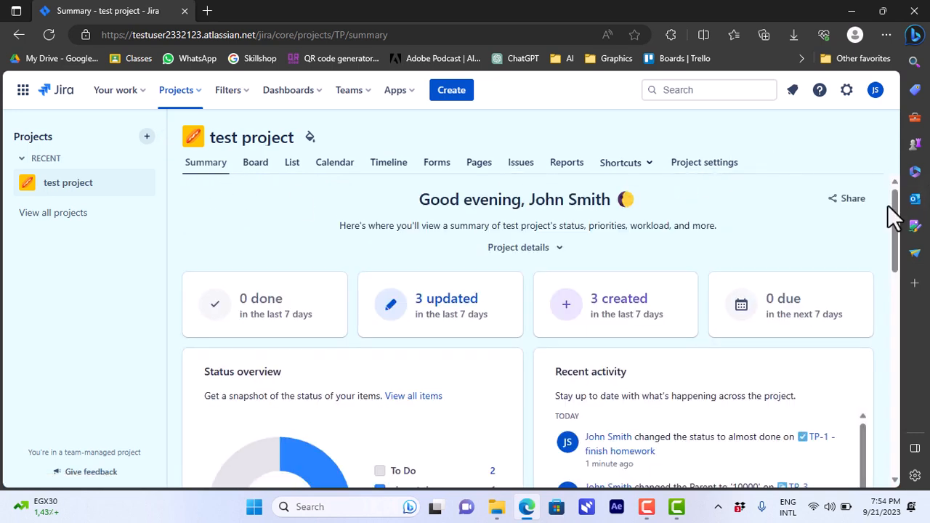
scroll(895, 205, "down", 2)
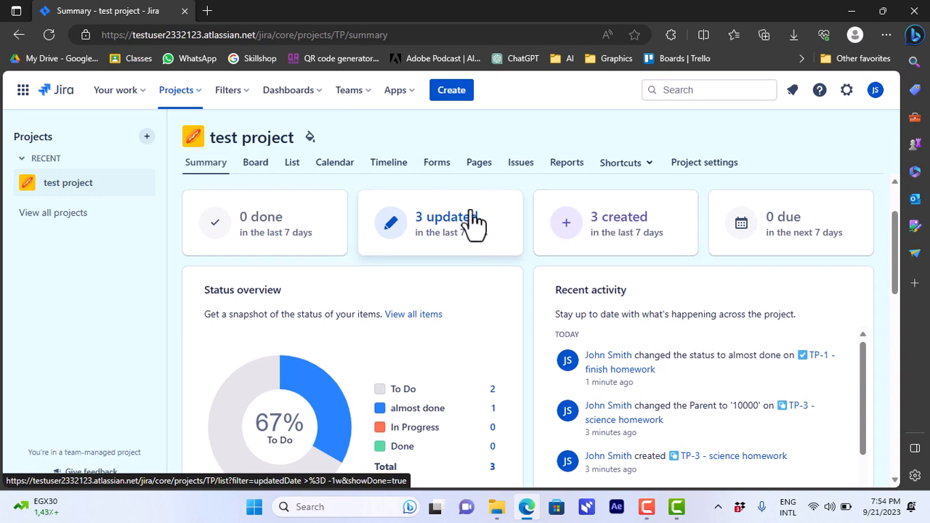
left_click(293, 164)
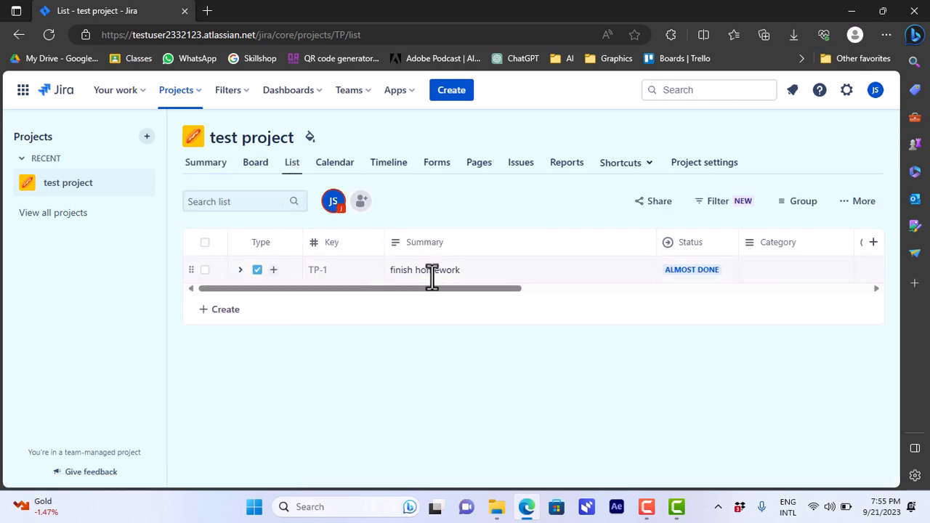
left_click_drag(441, 288, 517, 295)
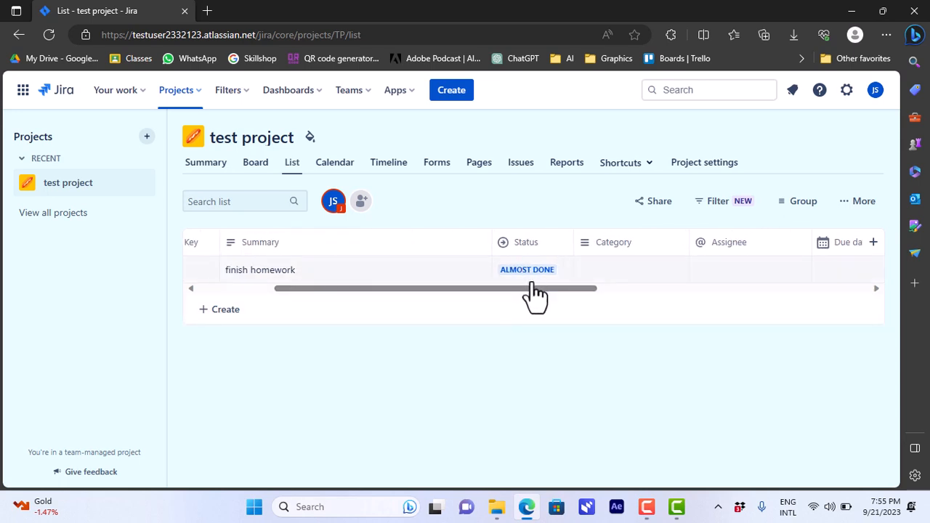
left_click_drag(536, 290, 441, 295)
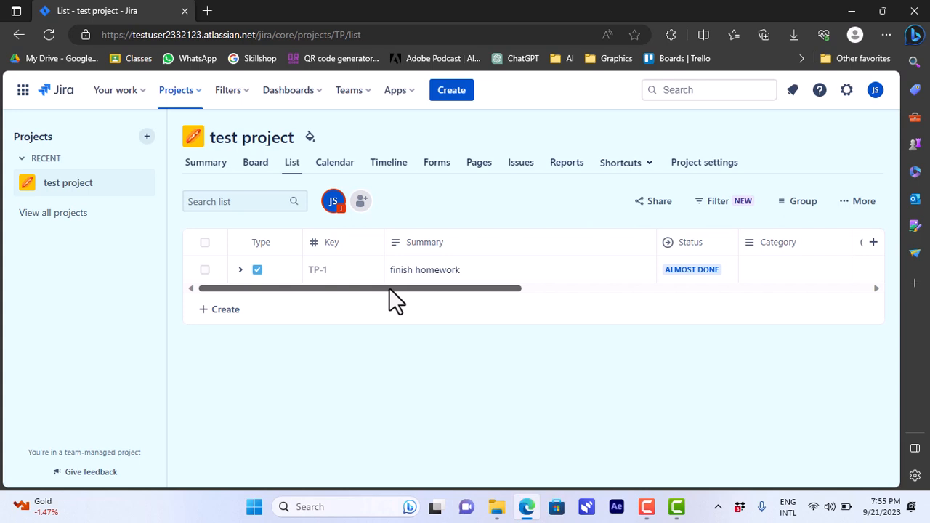
left_click(344, 168)
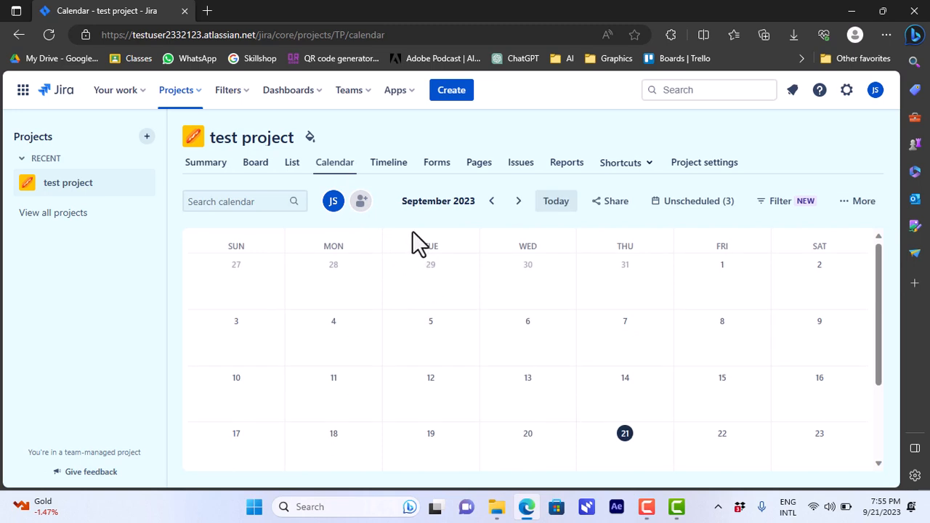
left_click(393, 166)
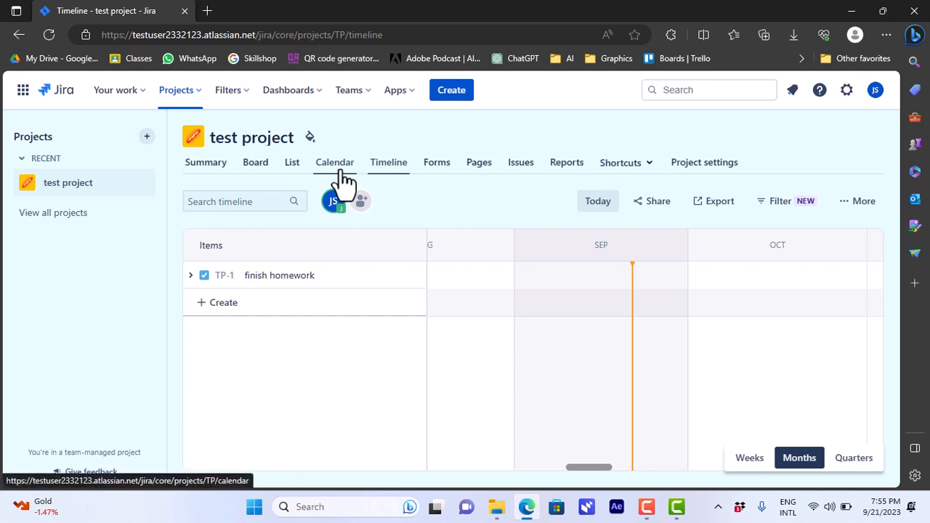
Examine the Details page of the project settings, including the category and default assignee choices
left_click(723, 175)
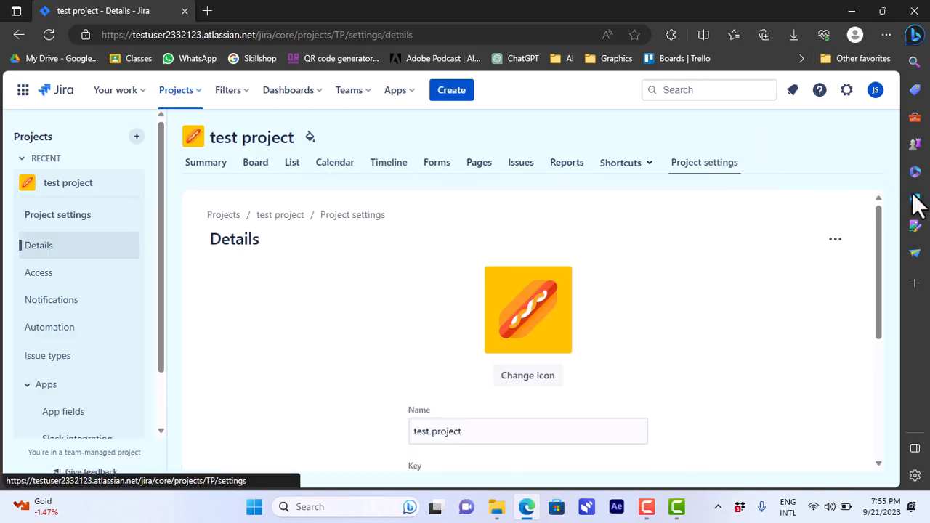
left_click_drag(878, 214, 884, 300)
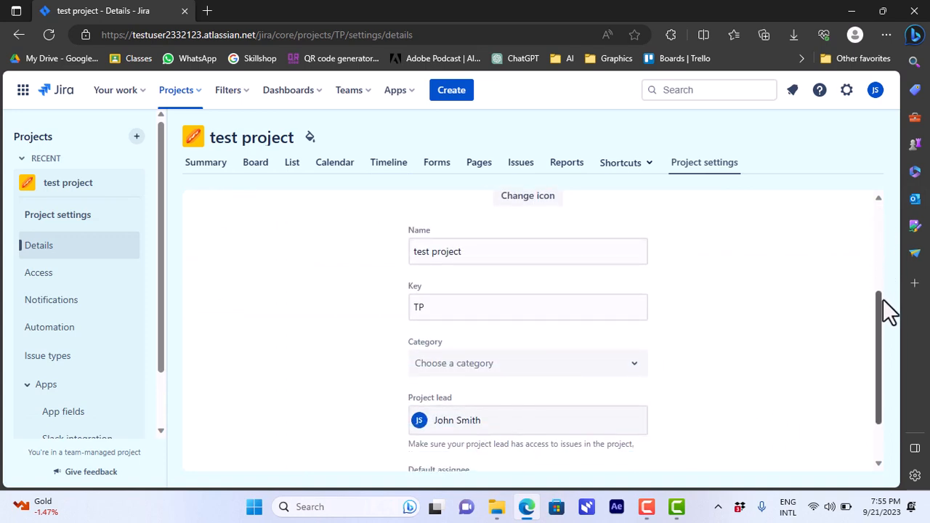
scroll(873, 297, "down", 1)
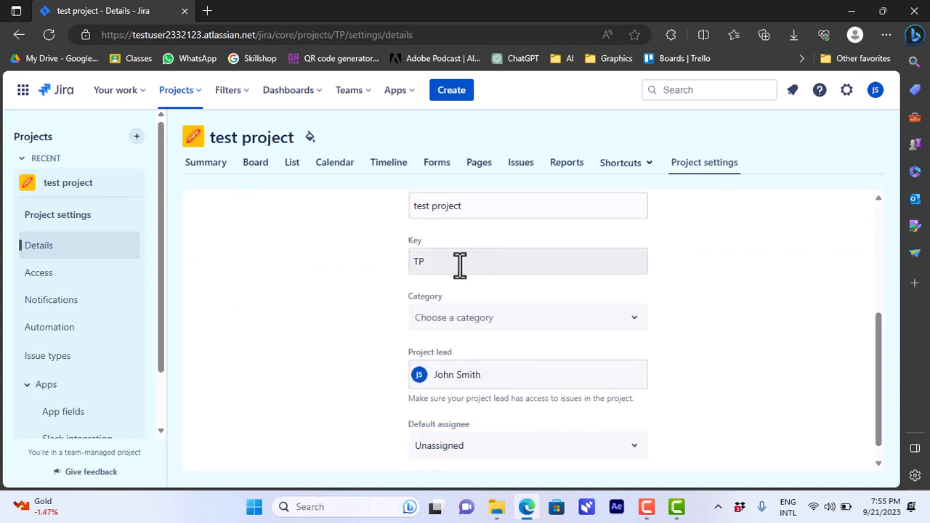
left_click(625, 327)
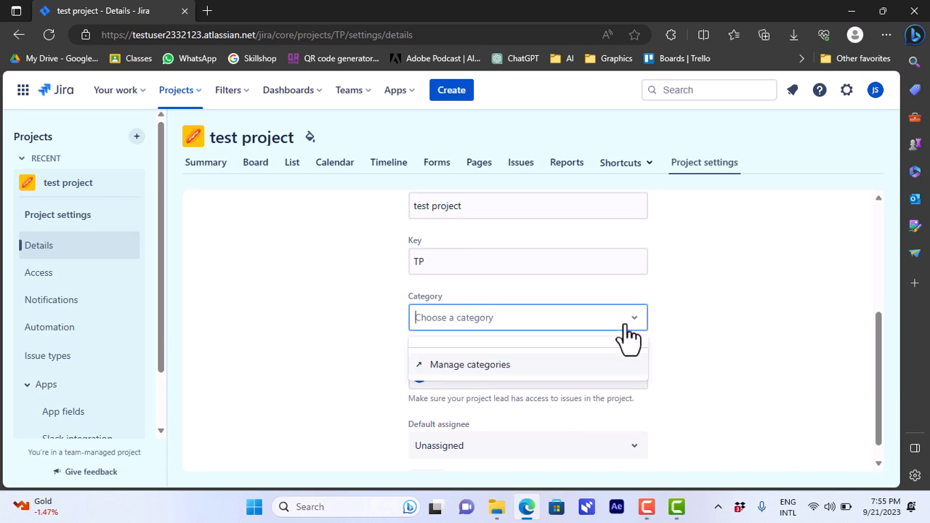
left_click(695, 323)
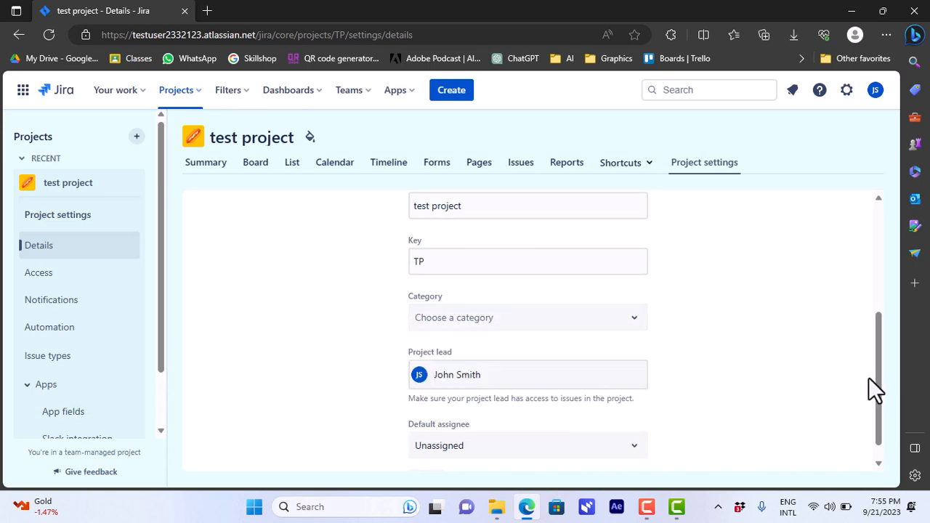
scroll(876, 388, "down", 1)
left_click(589, 428)
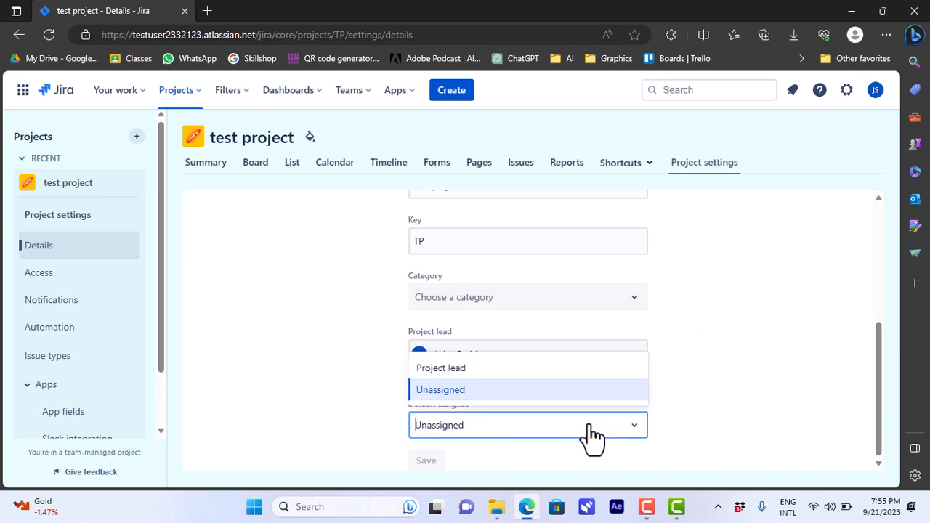
left_click(614, 390)
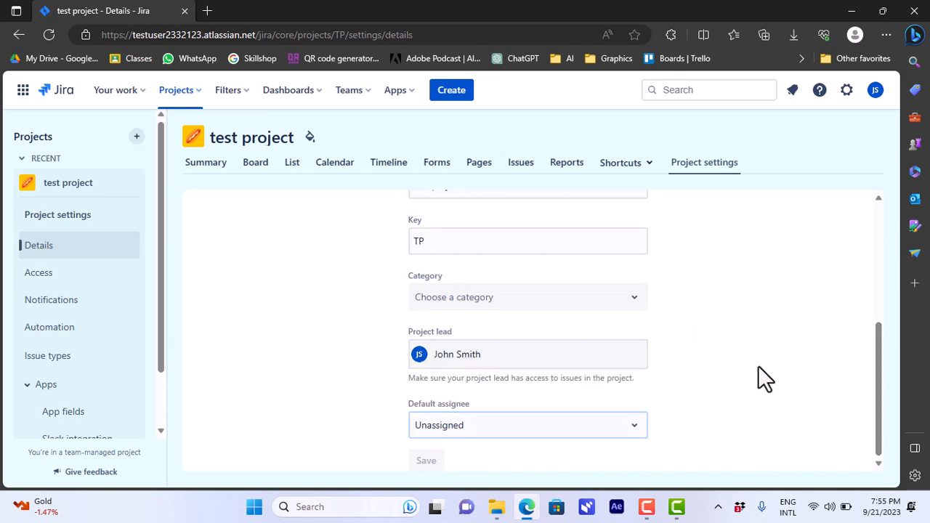
left_click(758, 367)
left_click_drag(879, 344, 882, 227)
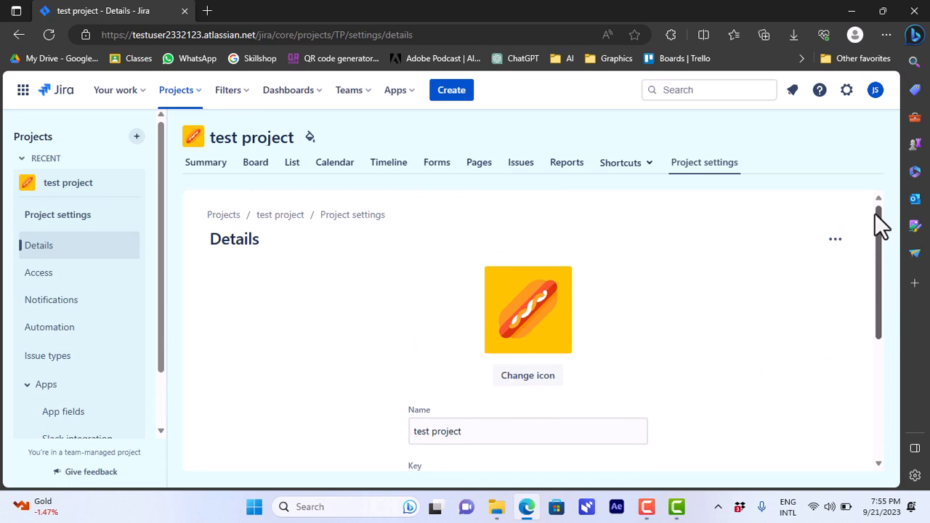